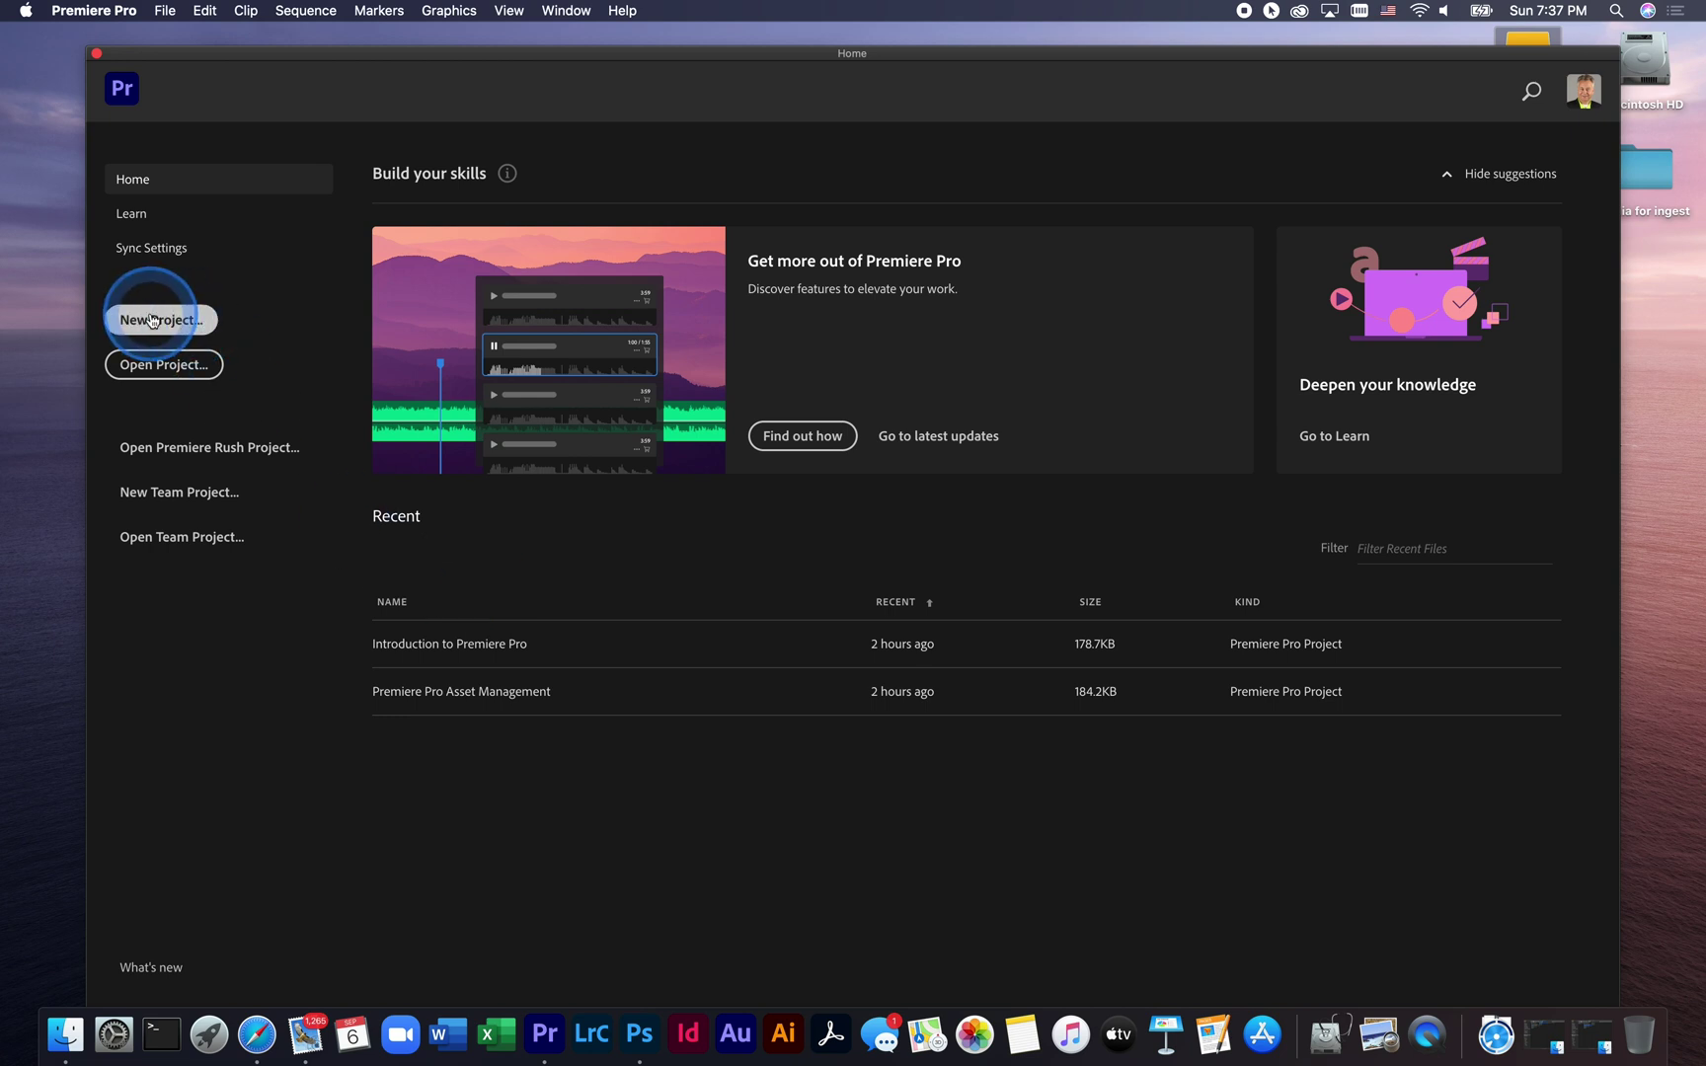
Start a new project and name it My First Video
{"action": "left_click", "coordinate": [163, 367]}
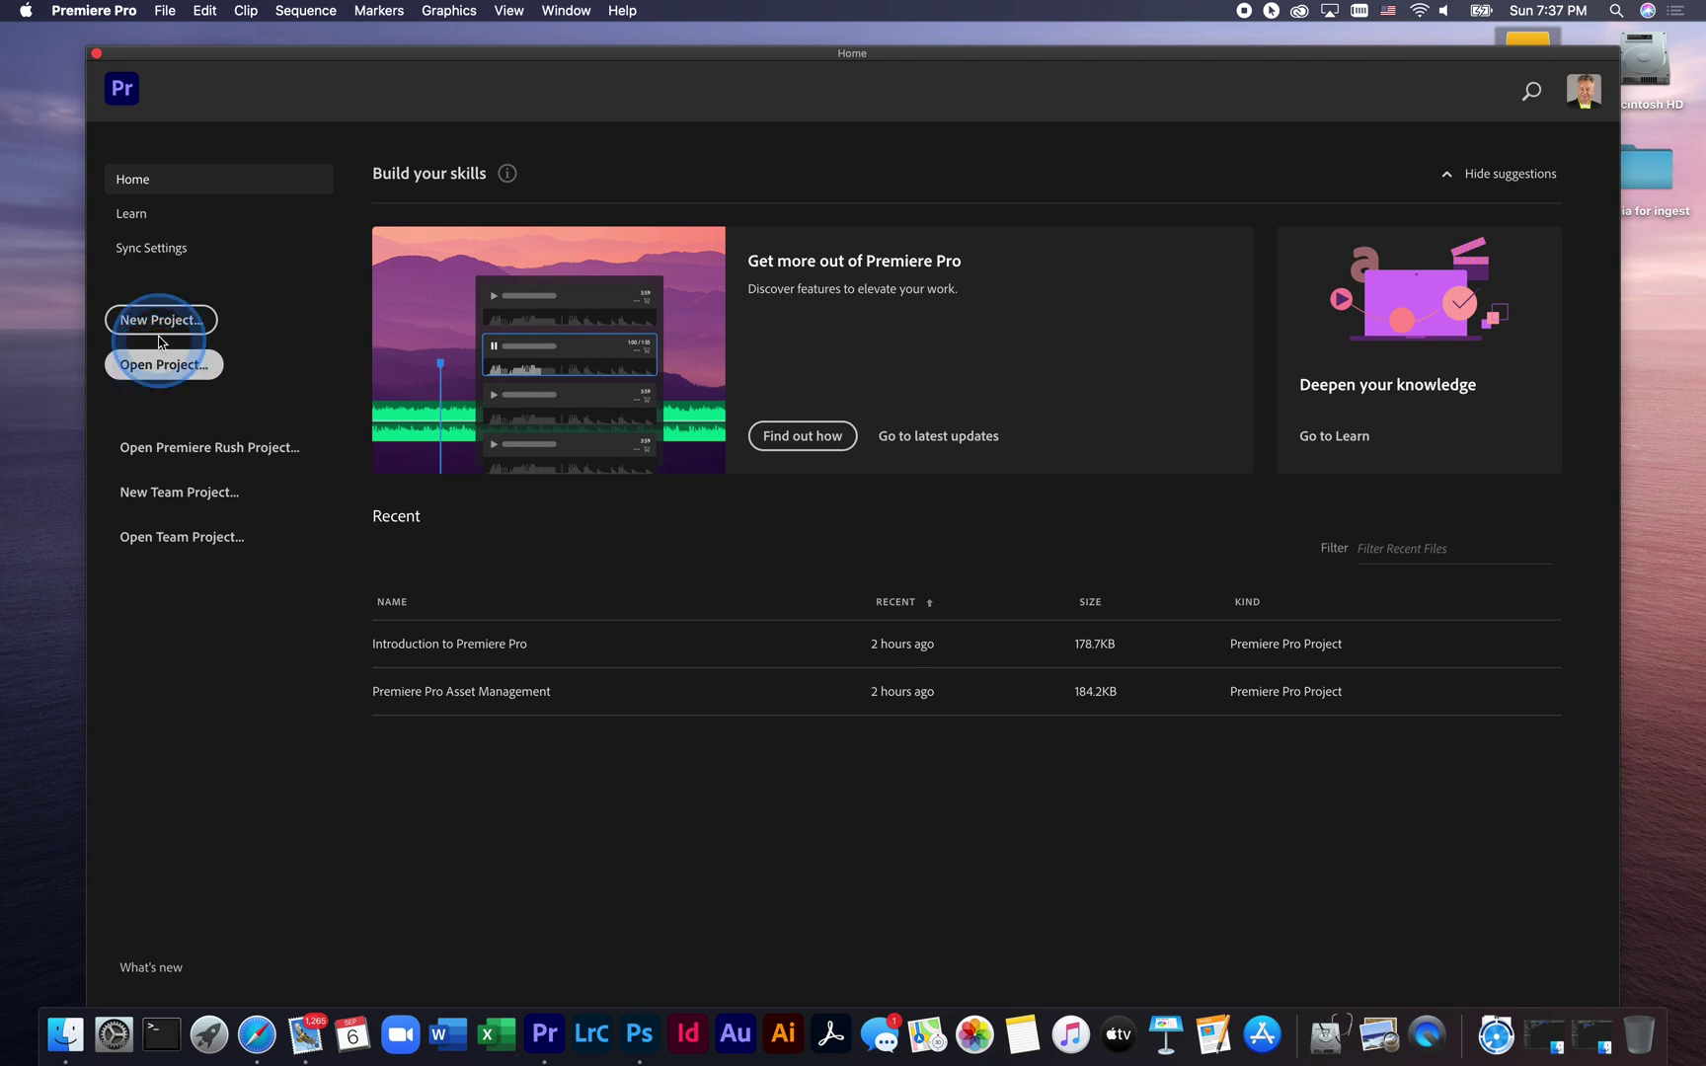
{"action": "left_click", "coordinate": [153, 324]}
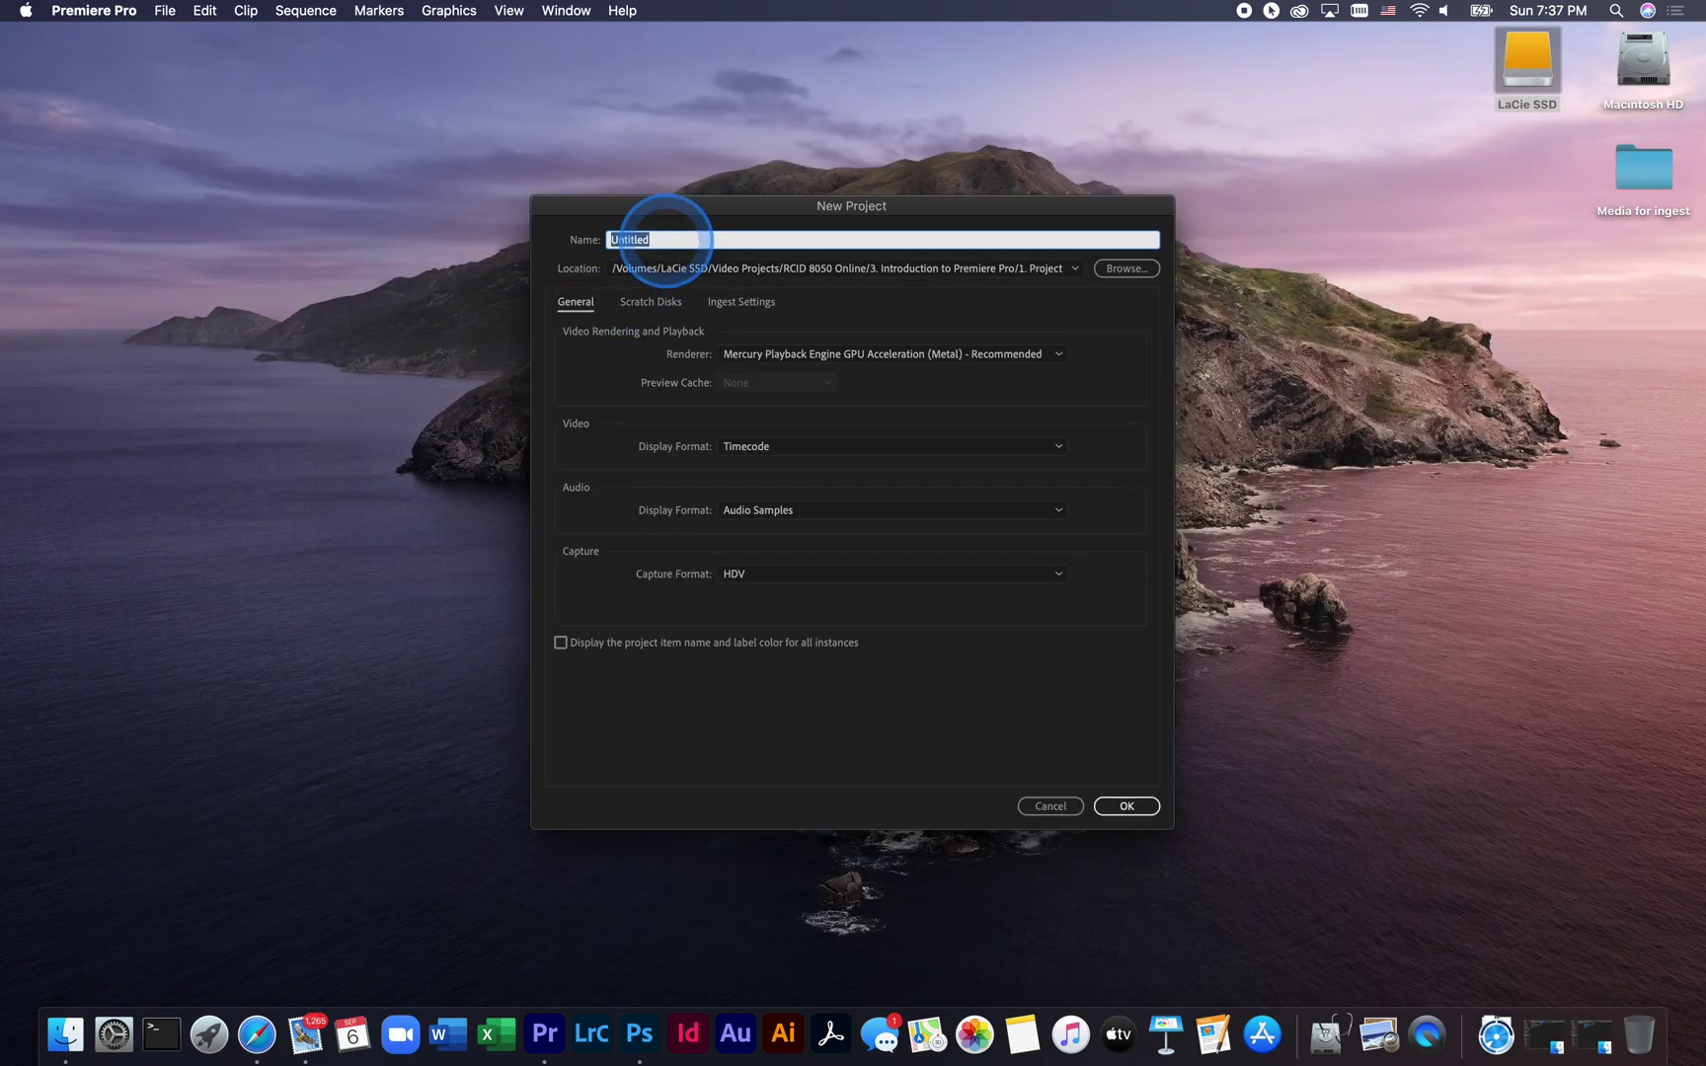
{"action": "type", "text": "My Firs"}
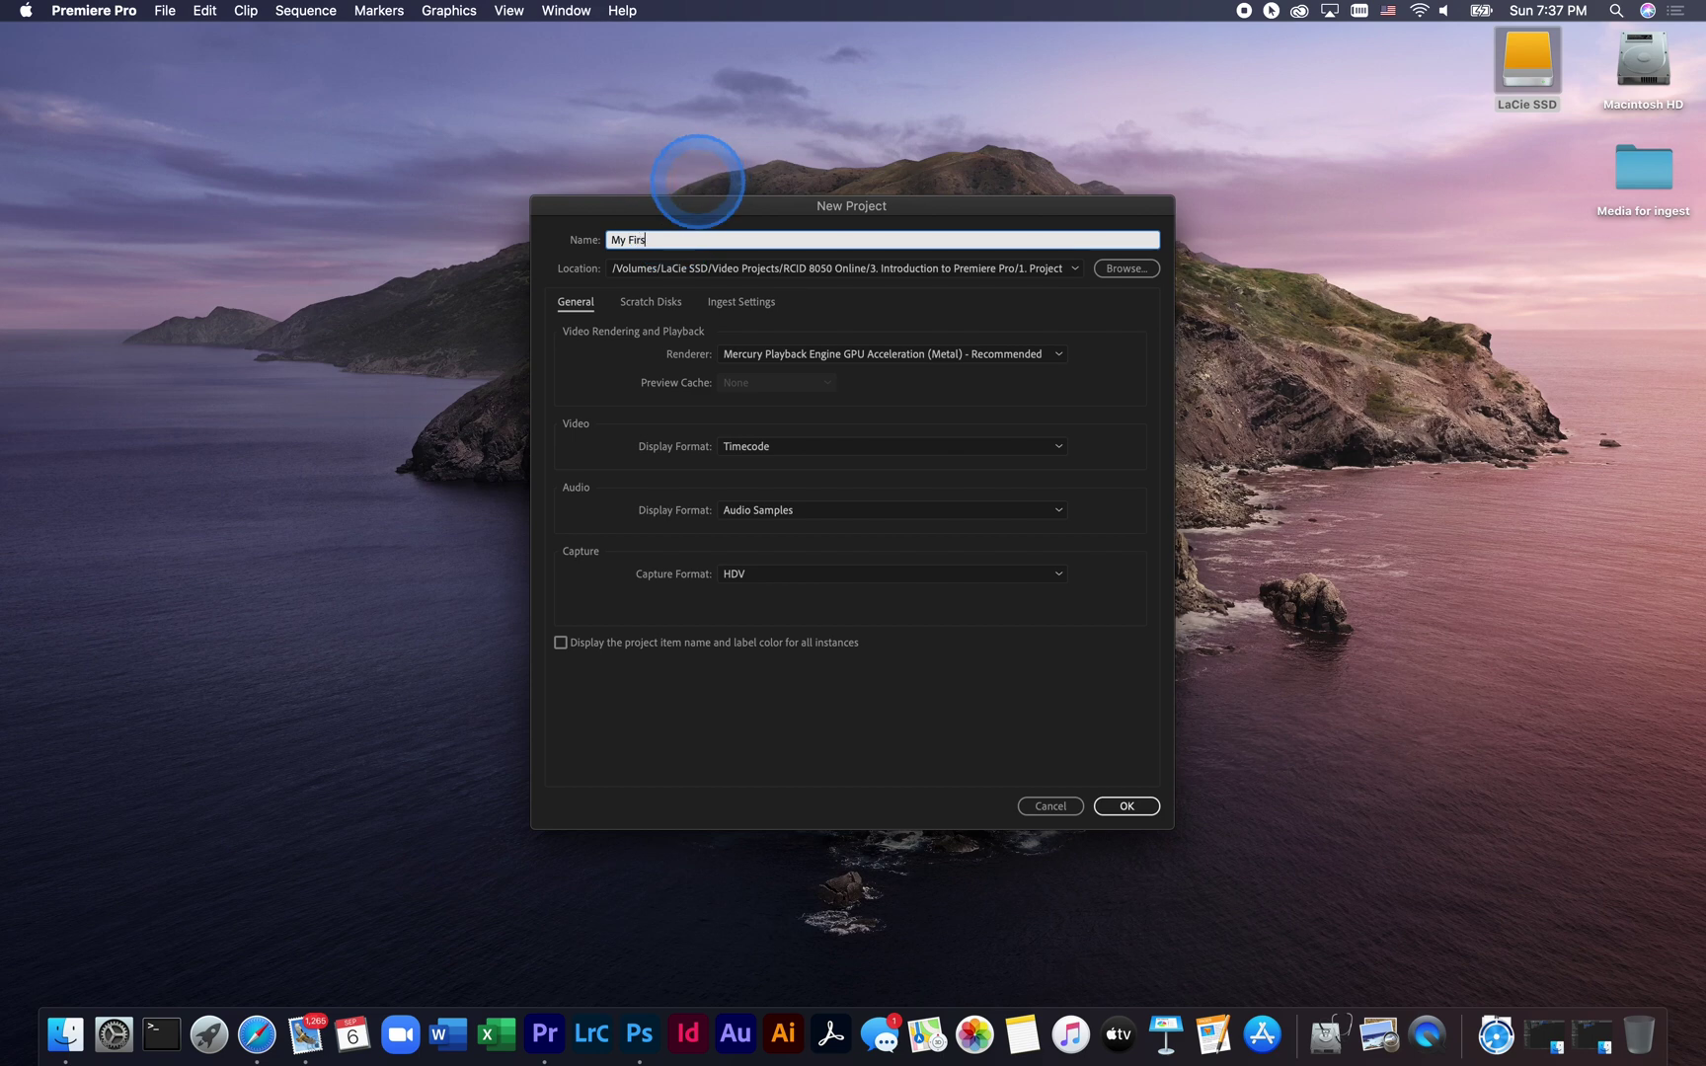
{"action": "type", "text": "t Video"}
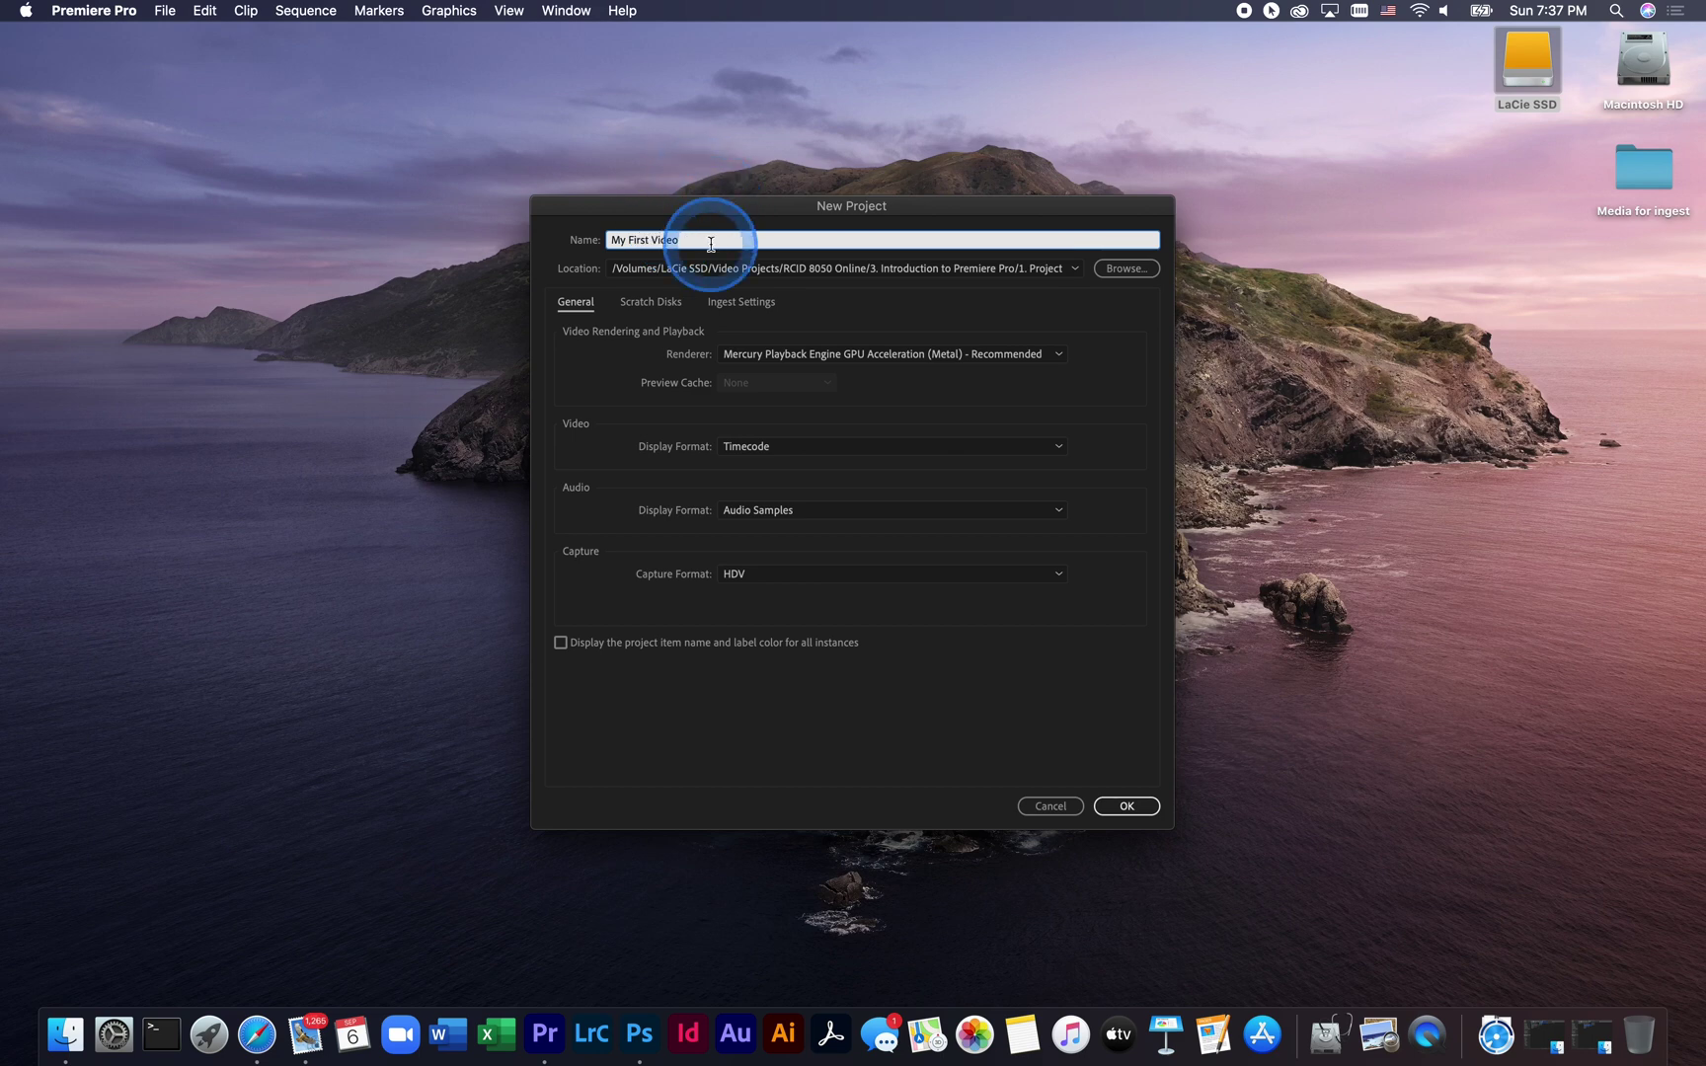
Set the project location to the 1. Project folder inside 5. Premiere Pro Basics and create the project
{"action": "left_click", "coordinate": [1125, 269]}
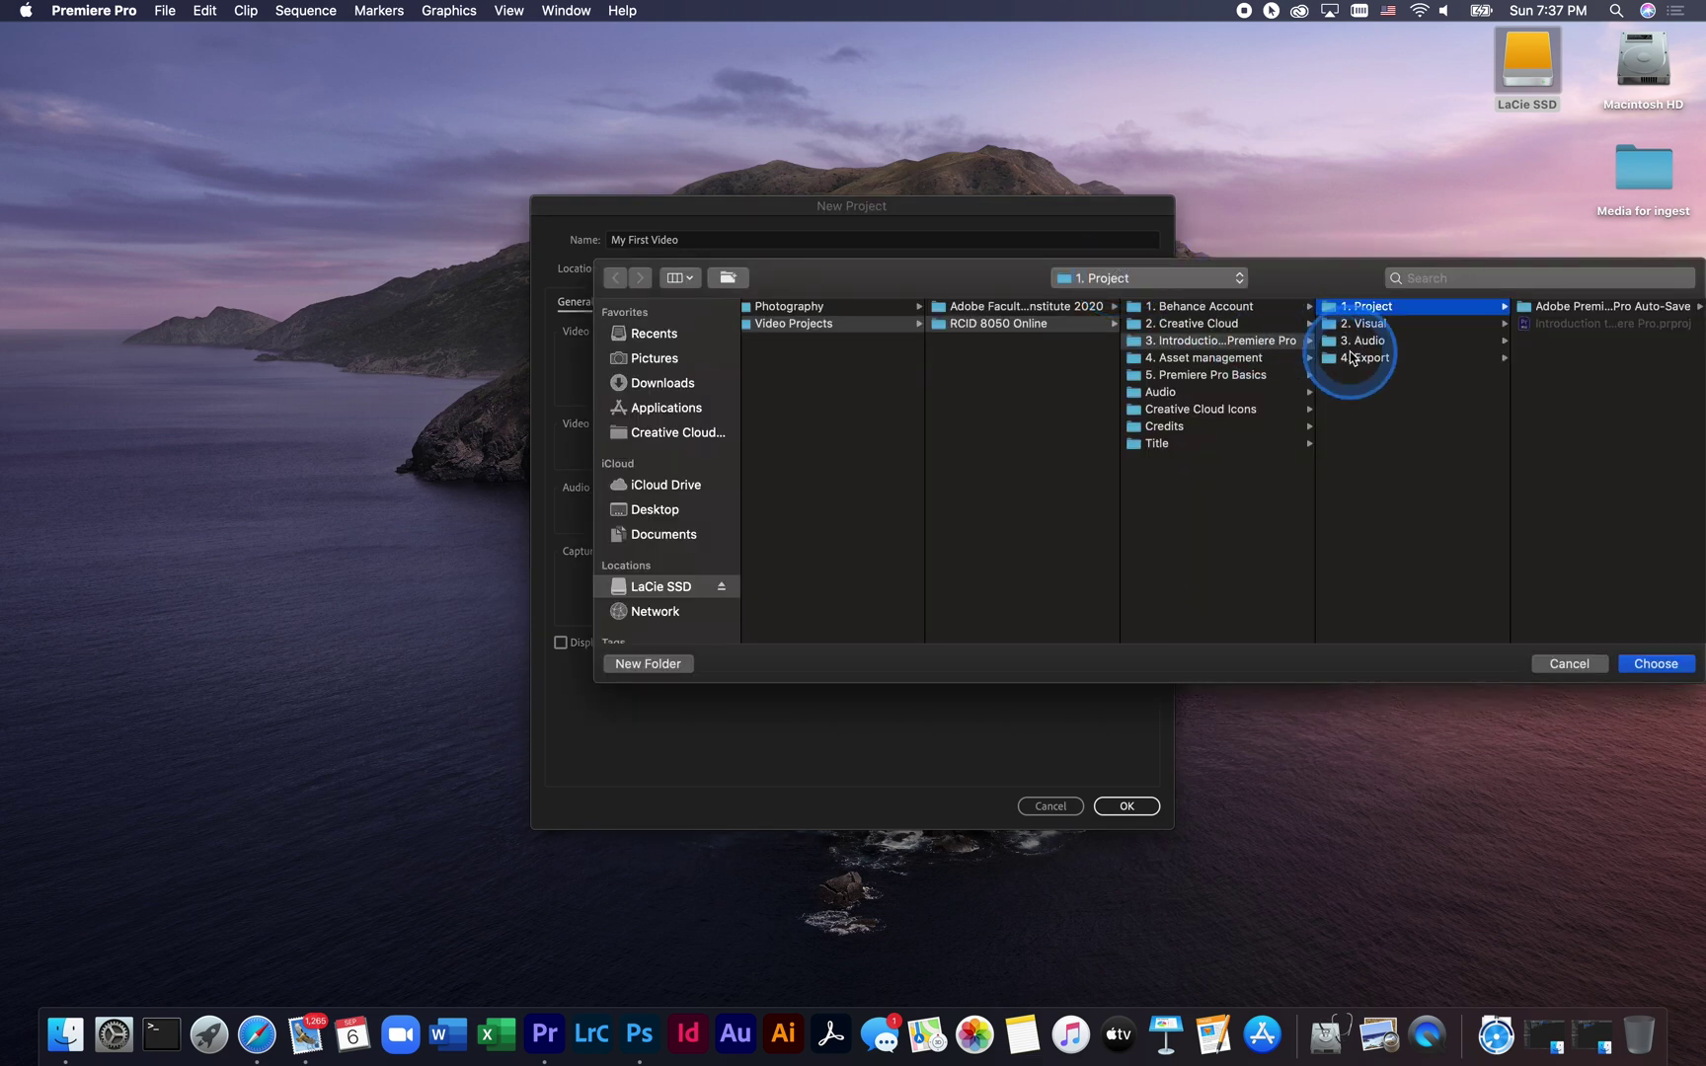
{"action": "left_click", "coordinate": [1168, 376]}
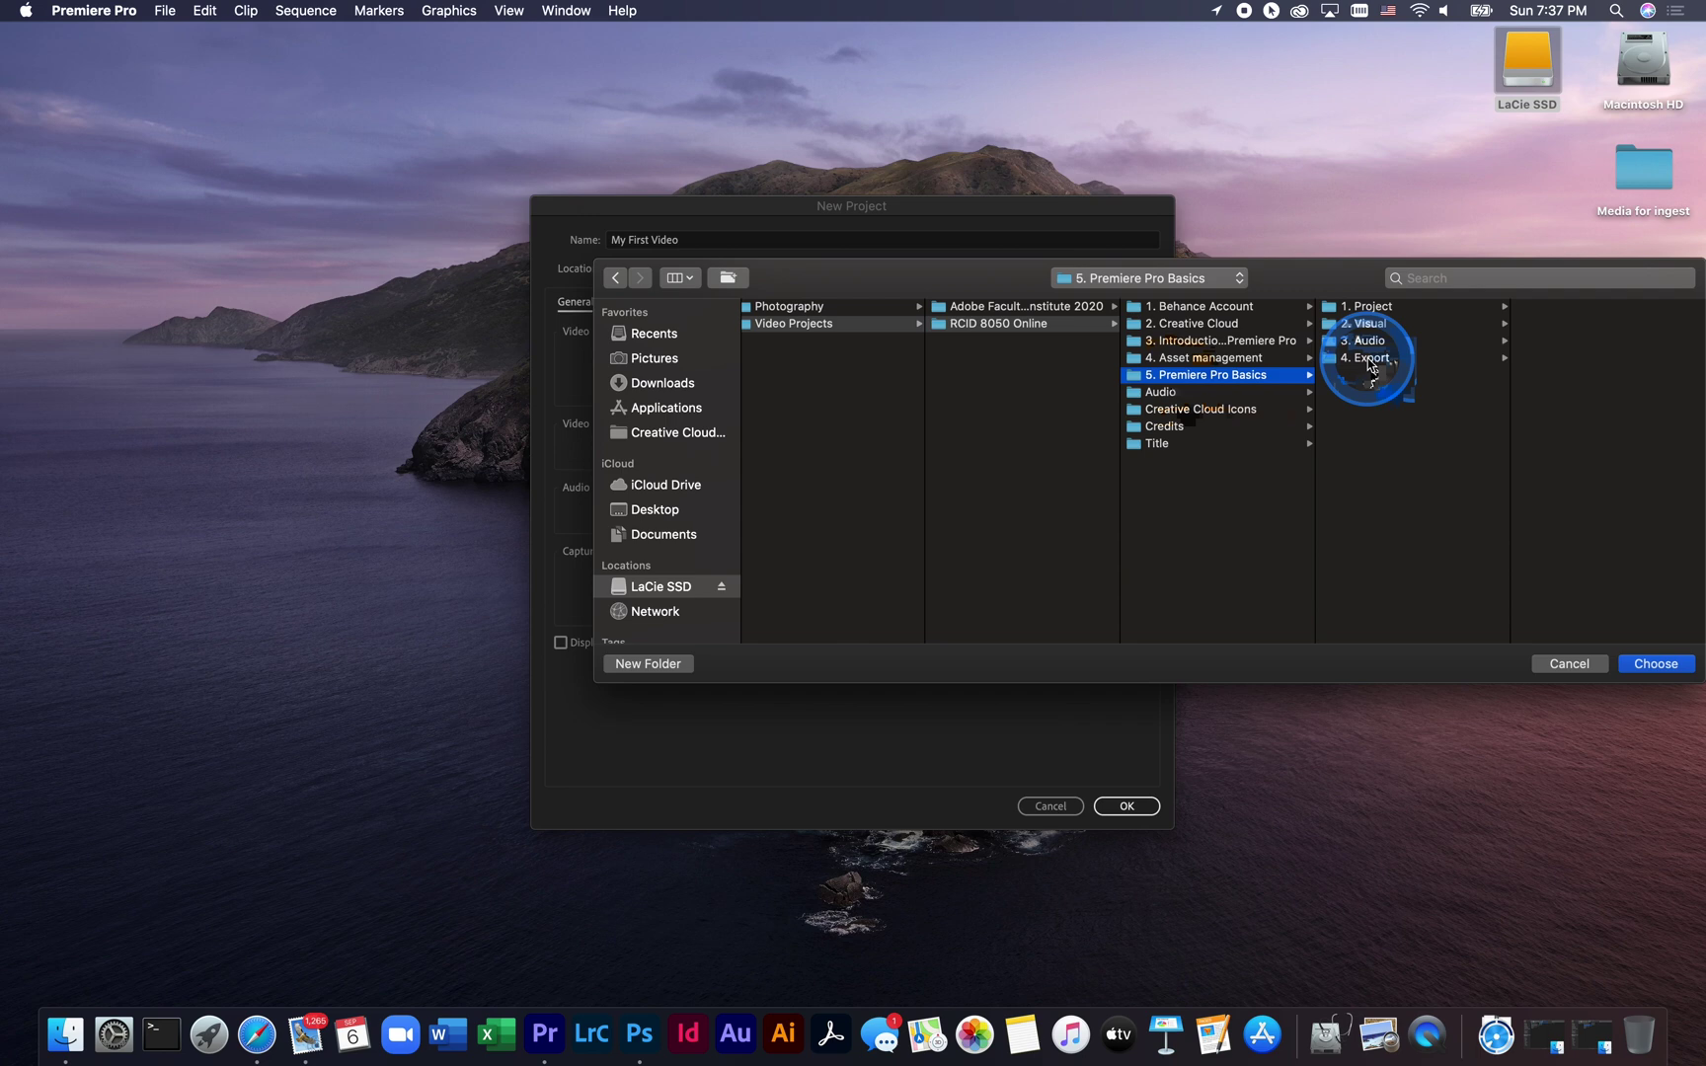
{"action": "left_click", "coordinate": [1372, 307]}
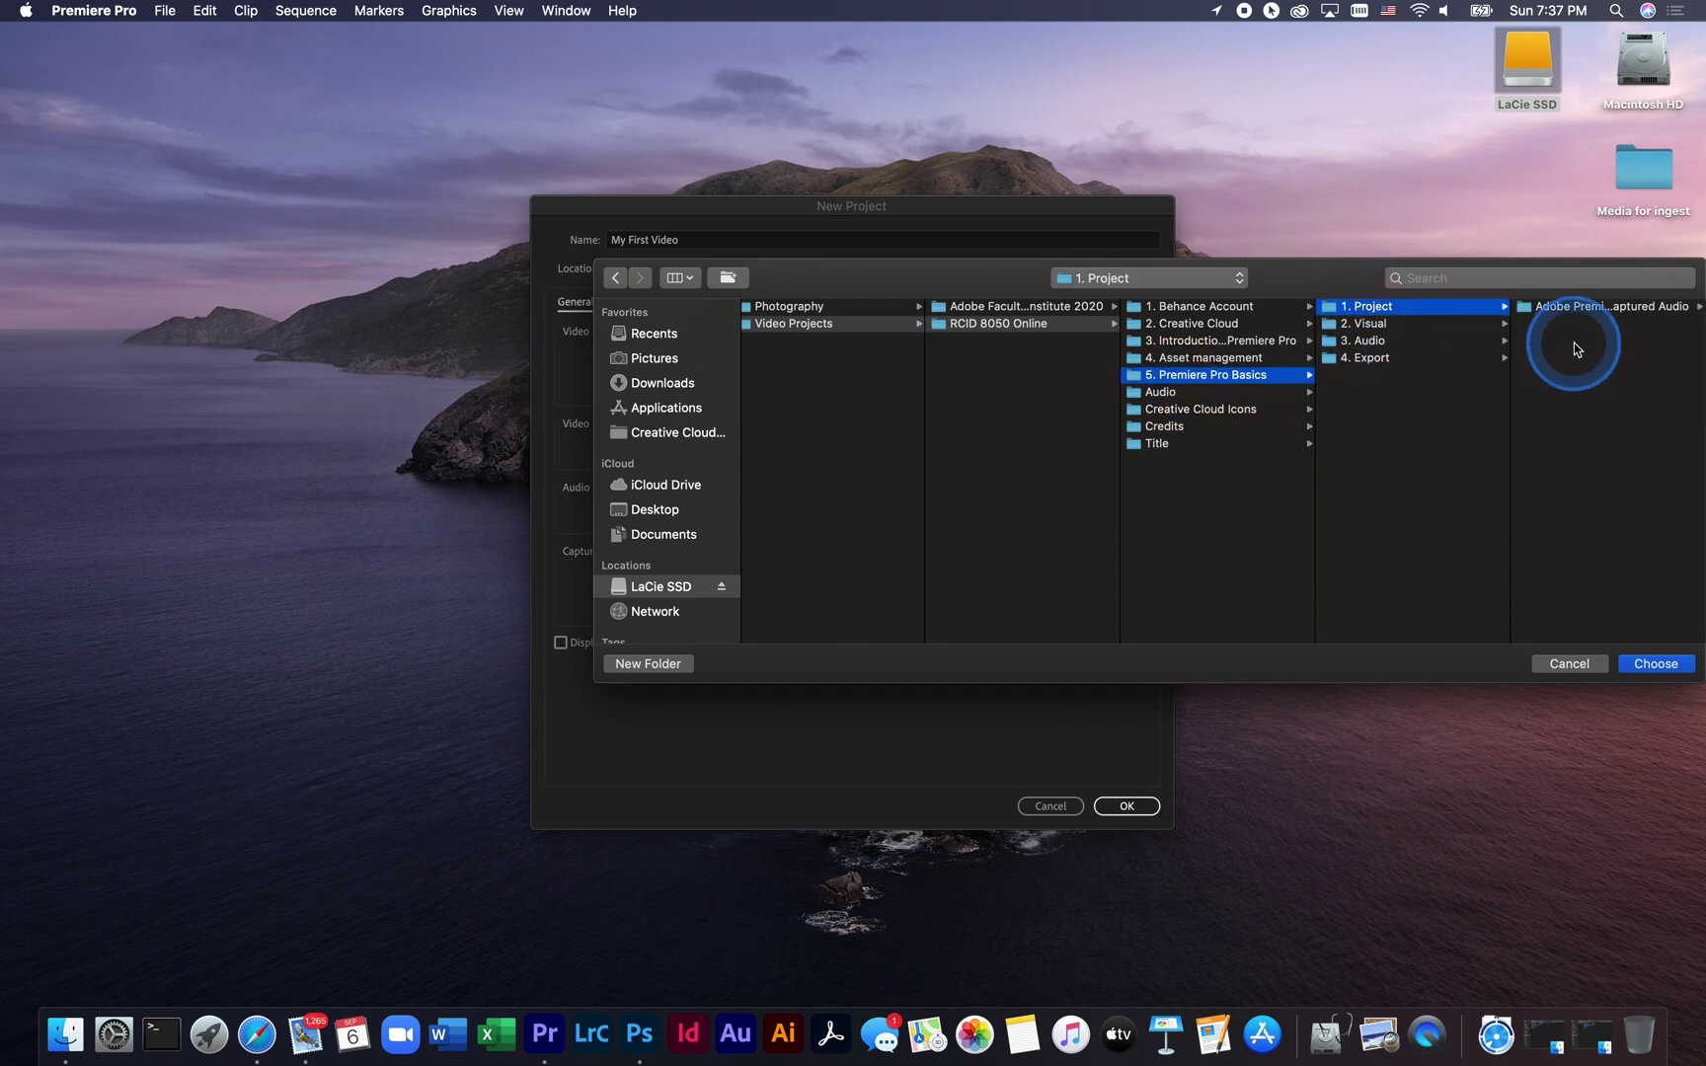
{"action": "left_click", "coordinate": [1656, 665]}
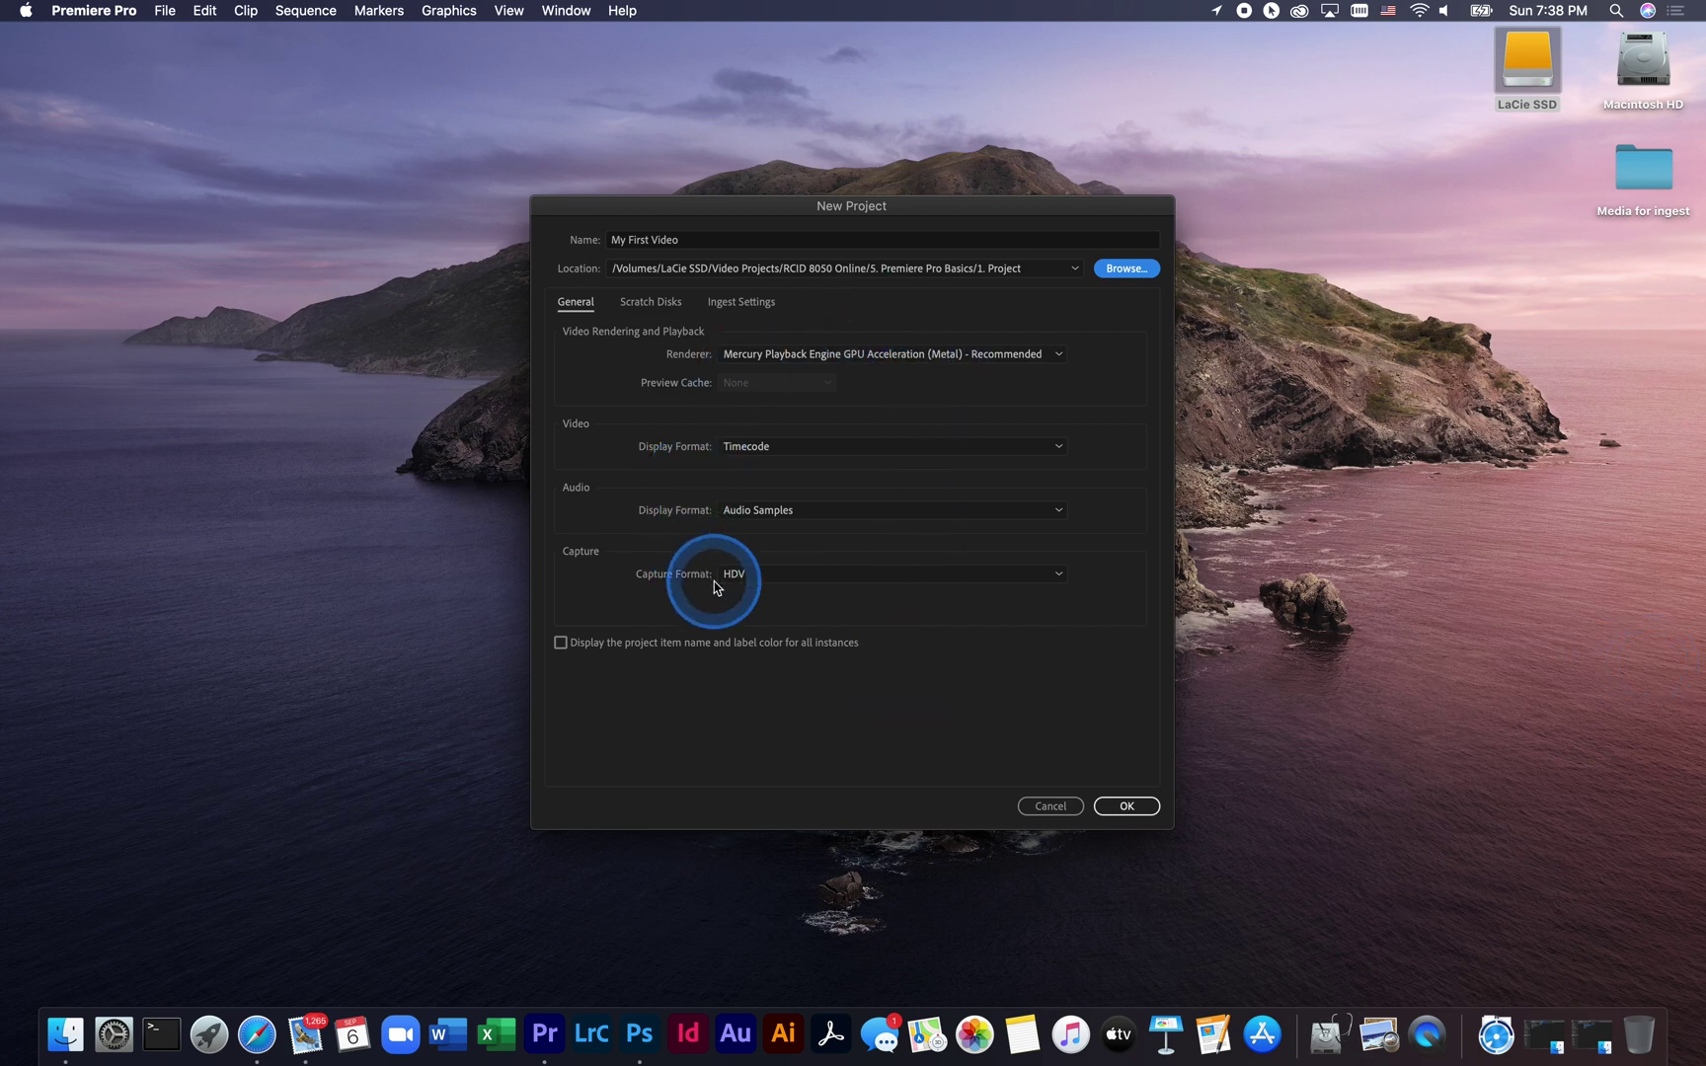
{"action": "left_click", "coordinate": [1127, 806]}
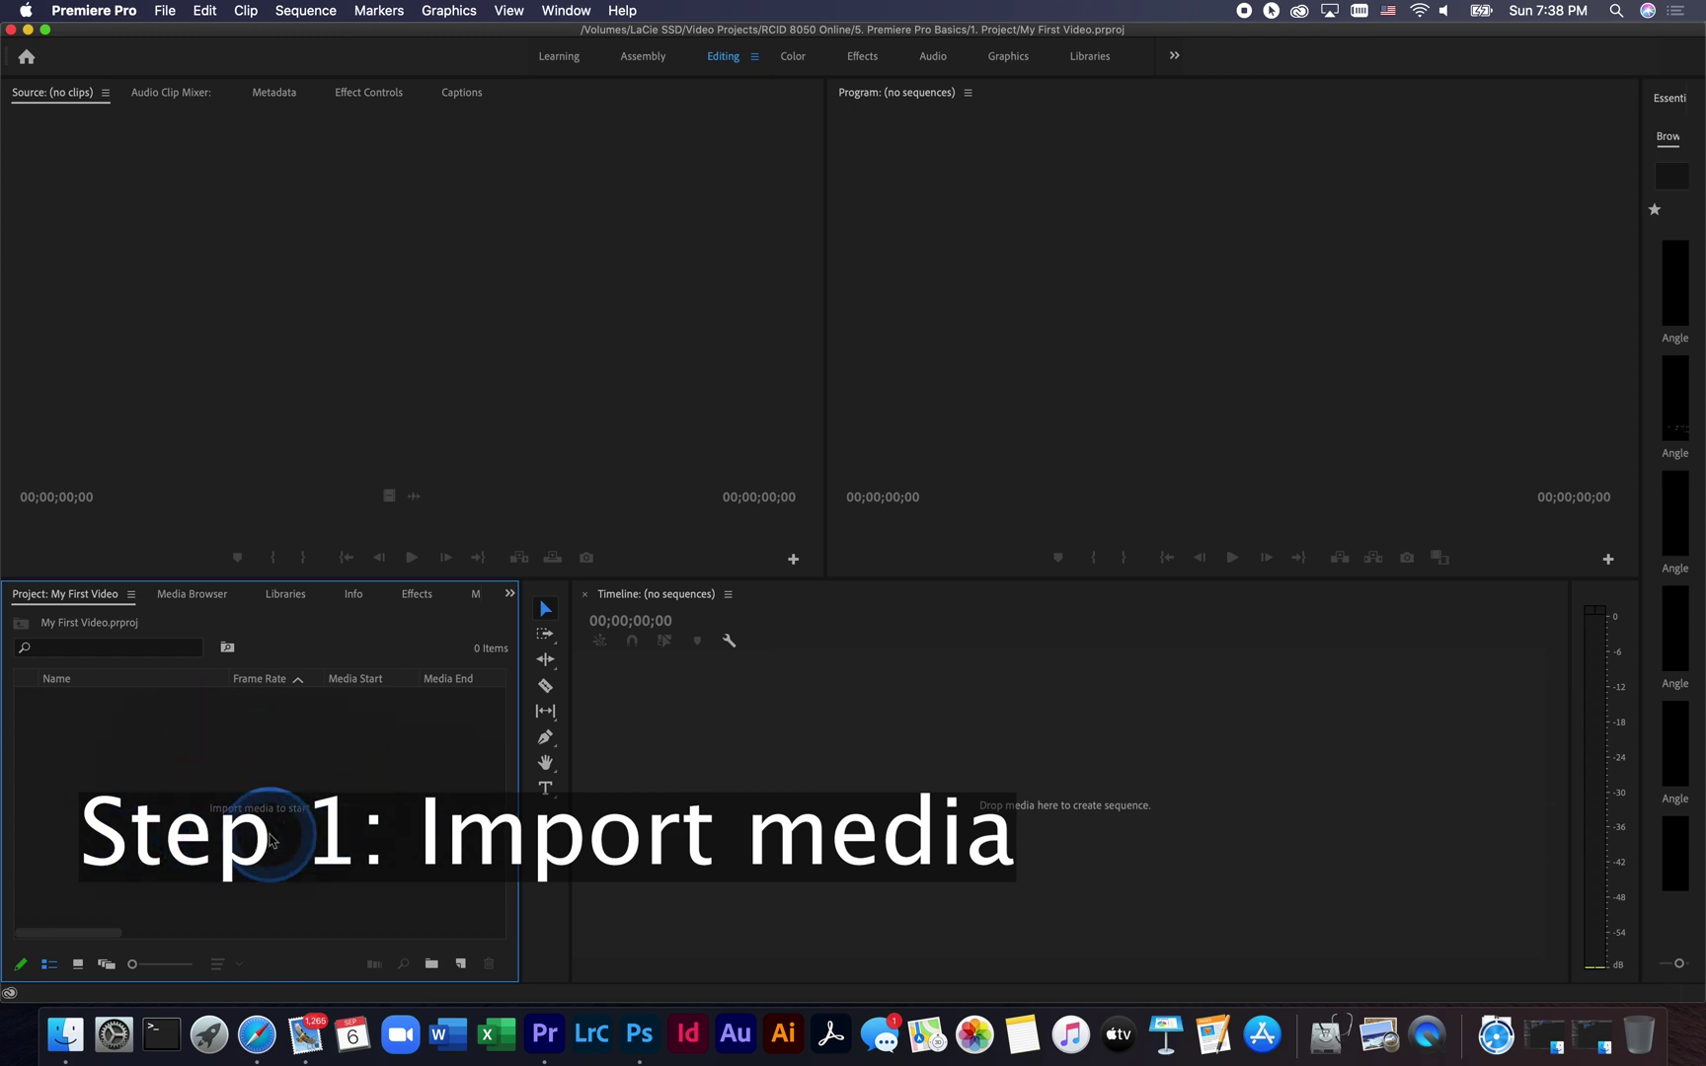
Import all six media files from the 2. Visual folder into the project
{"action": "left_click", "coordinate": [166, 12]}
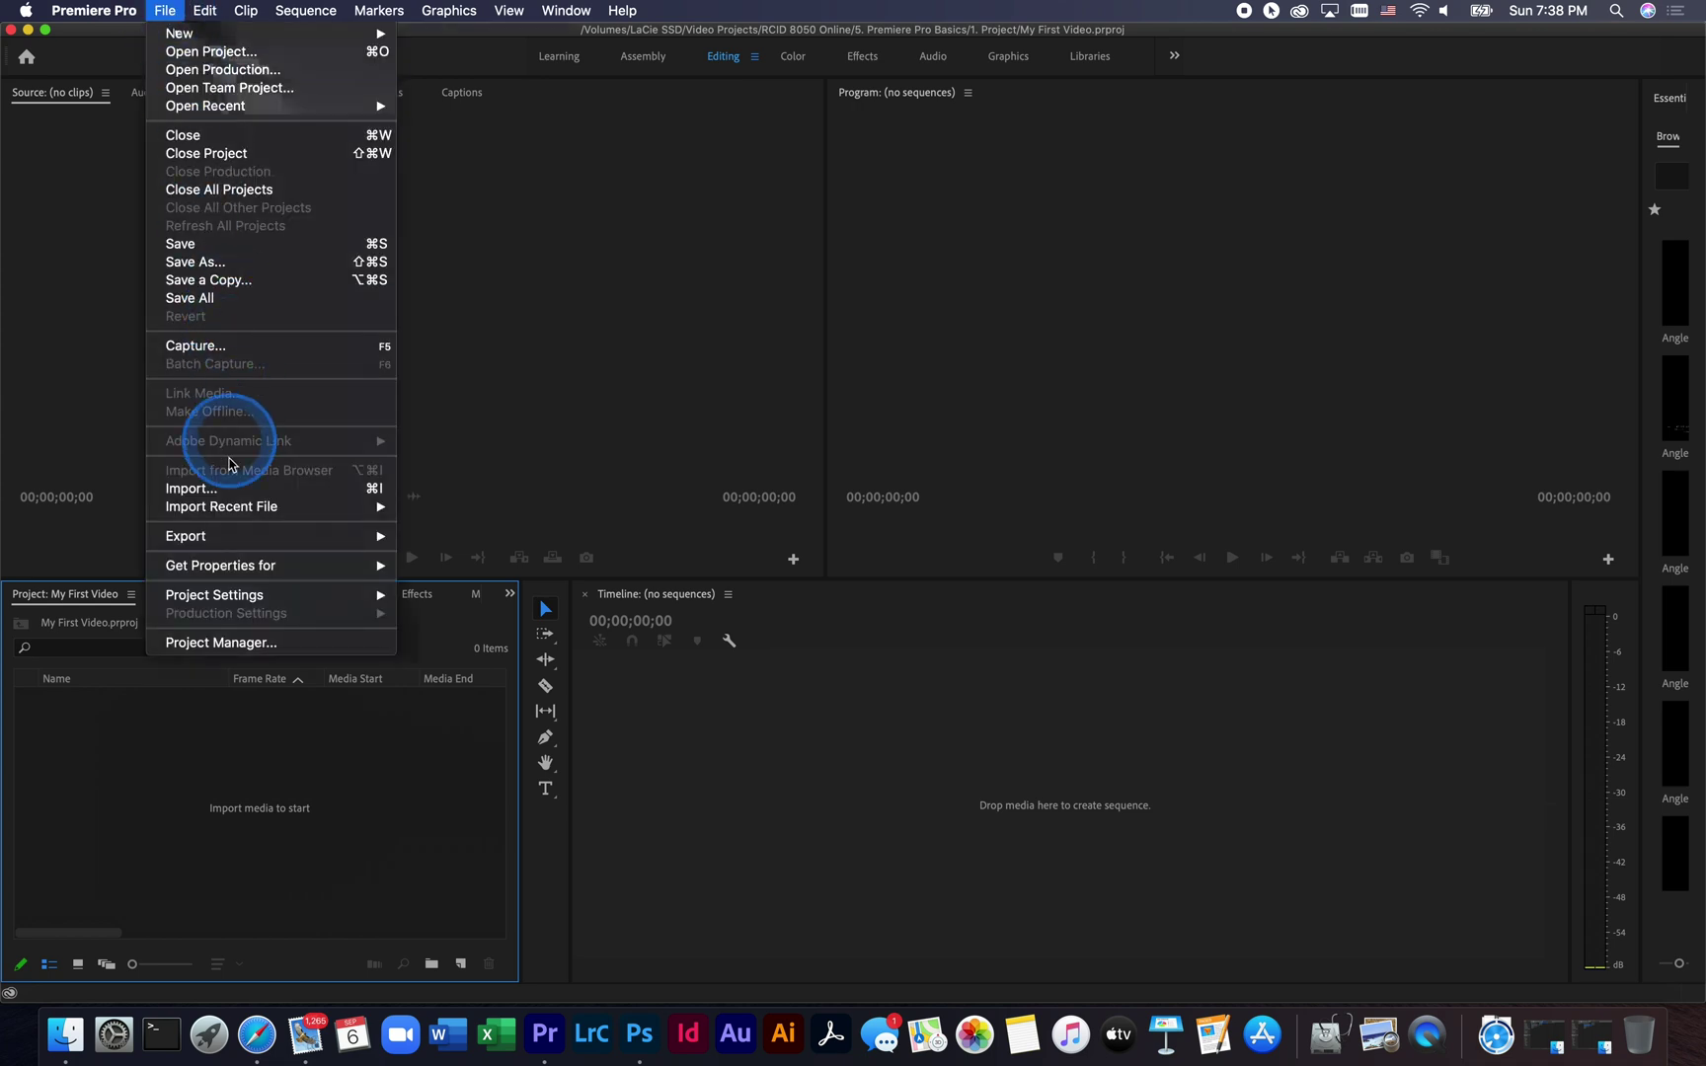
{"action": "left_click", "coordinate": [228, 491]}
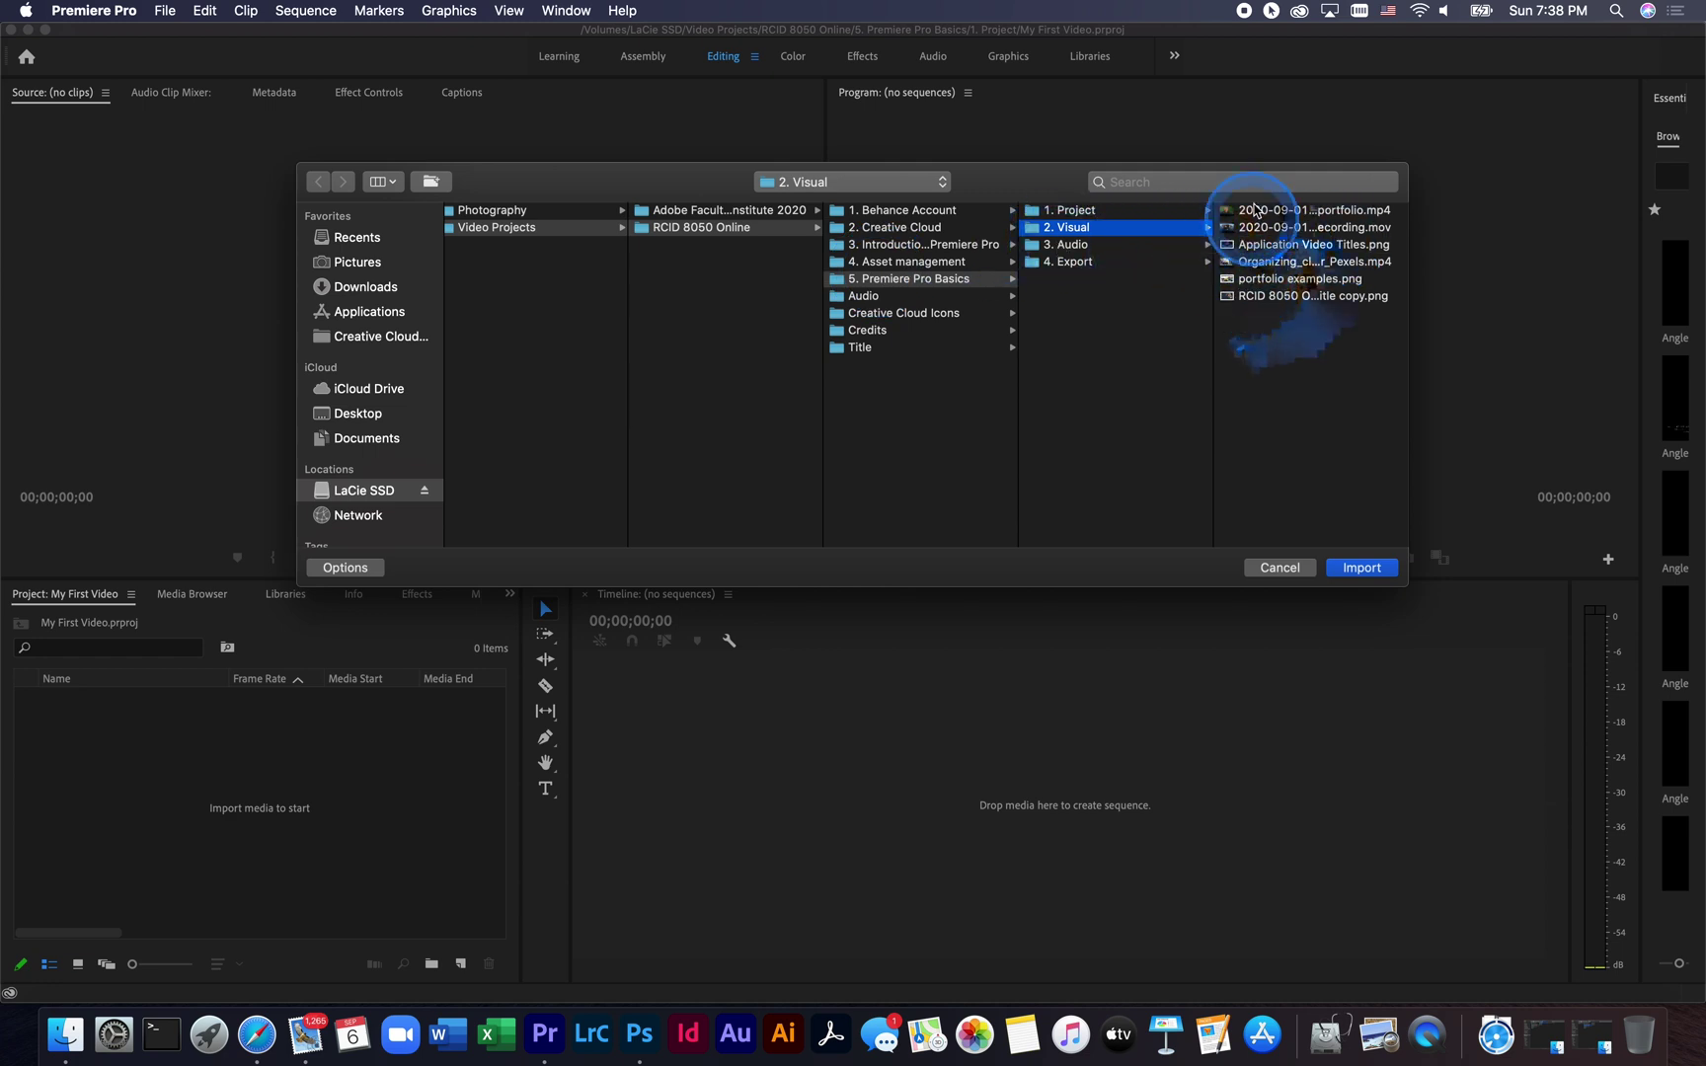
{"action": "left_click", "coordinate": [1232, 212]}
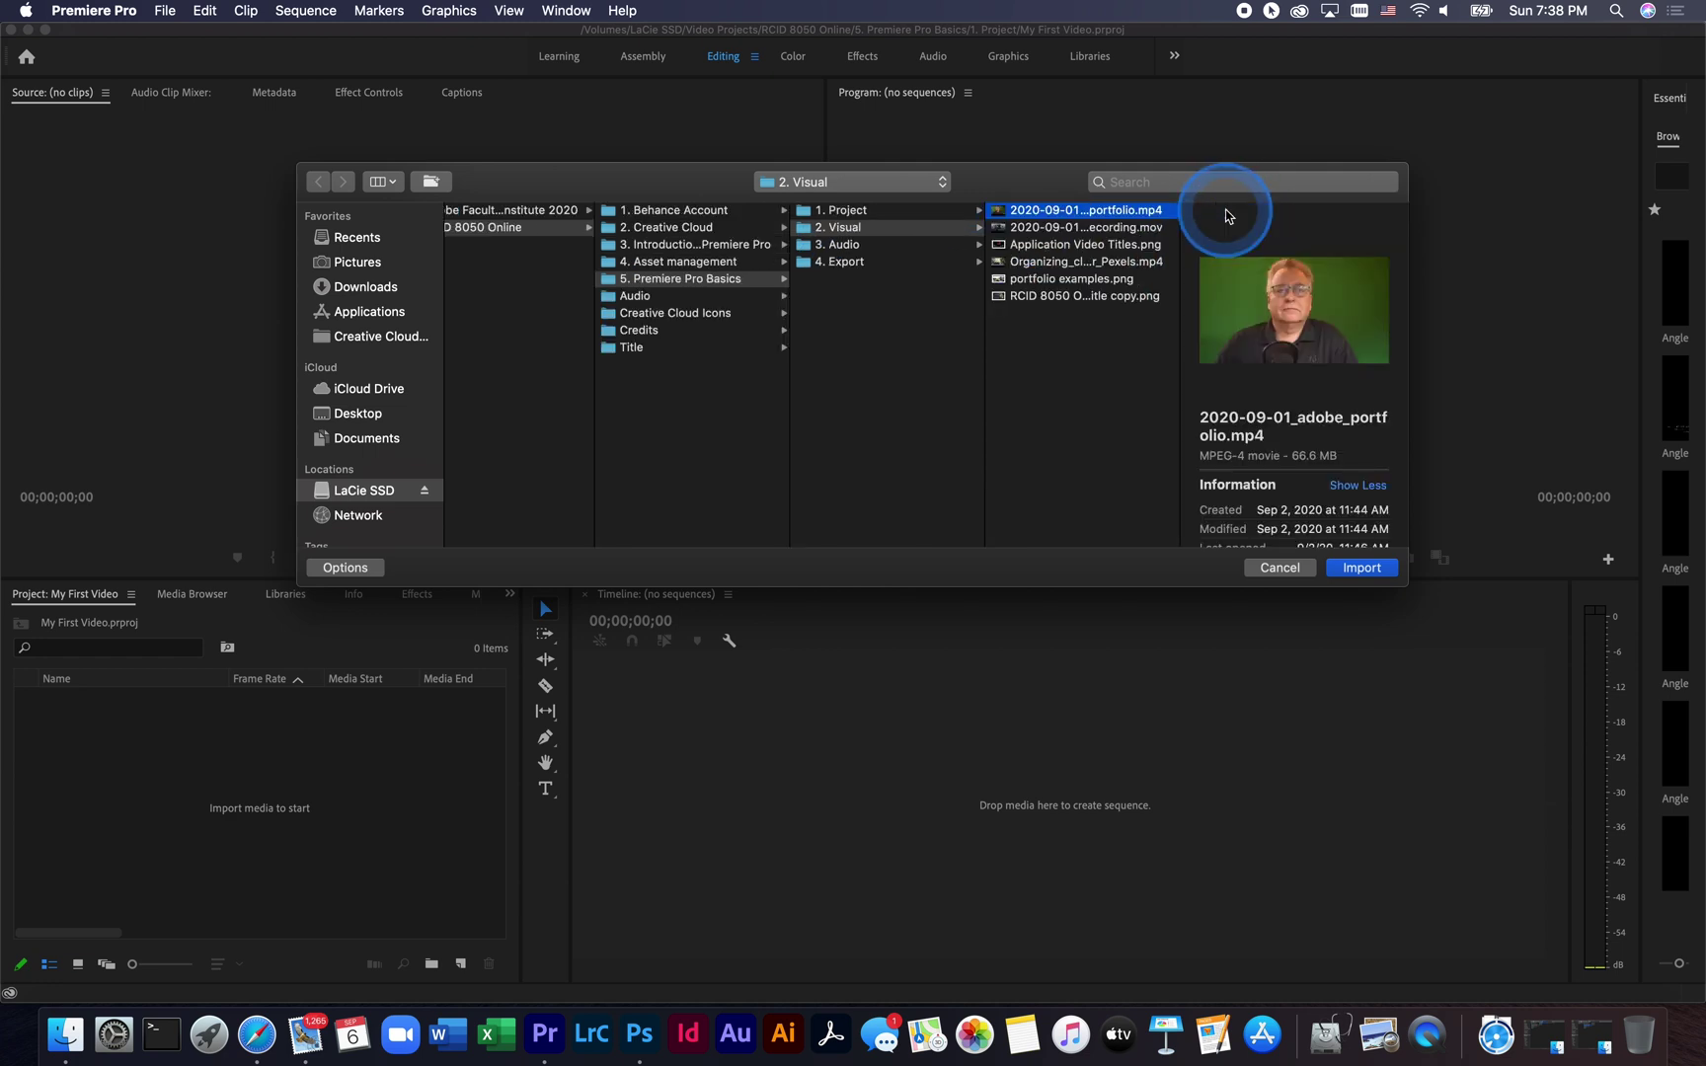
{"action": "left_click", "coordinate": [999, 298], "text": "shift"}
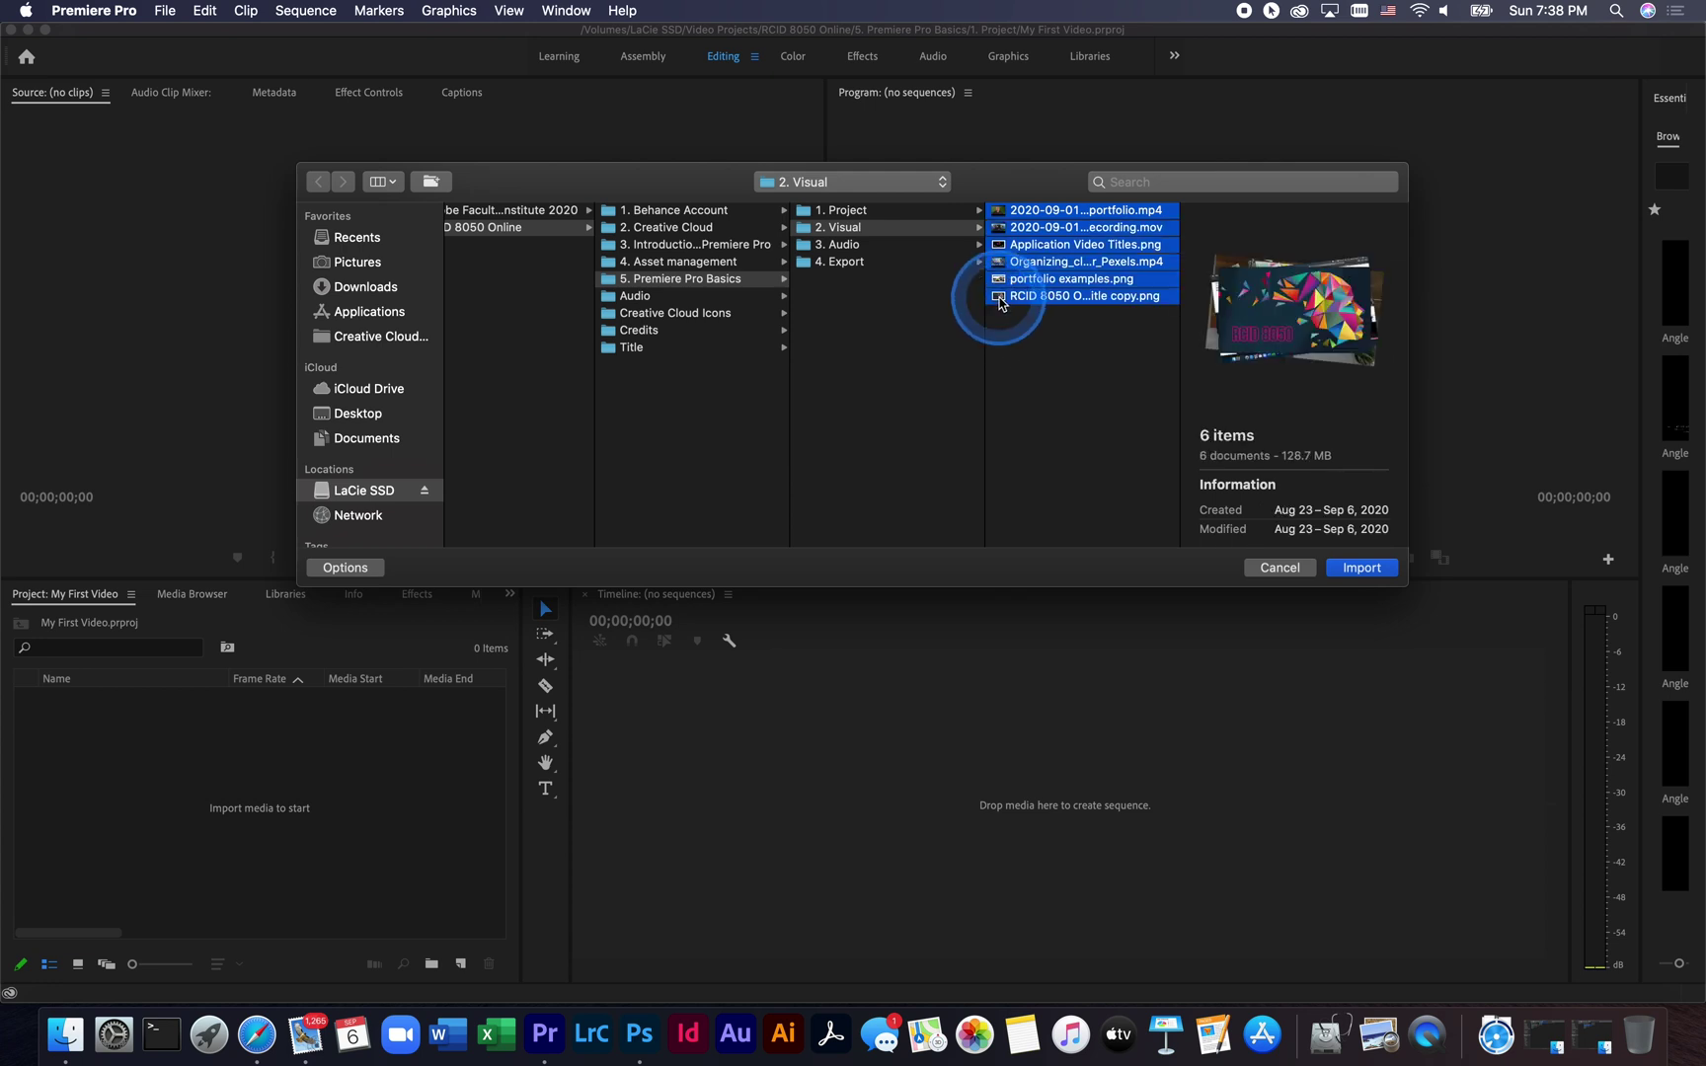
{"action": "left_click", "coordinate": [1361, 568]}
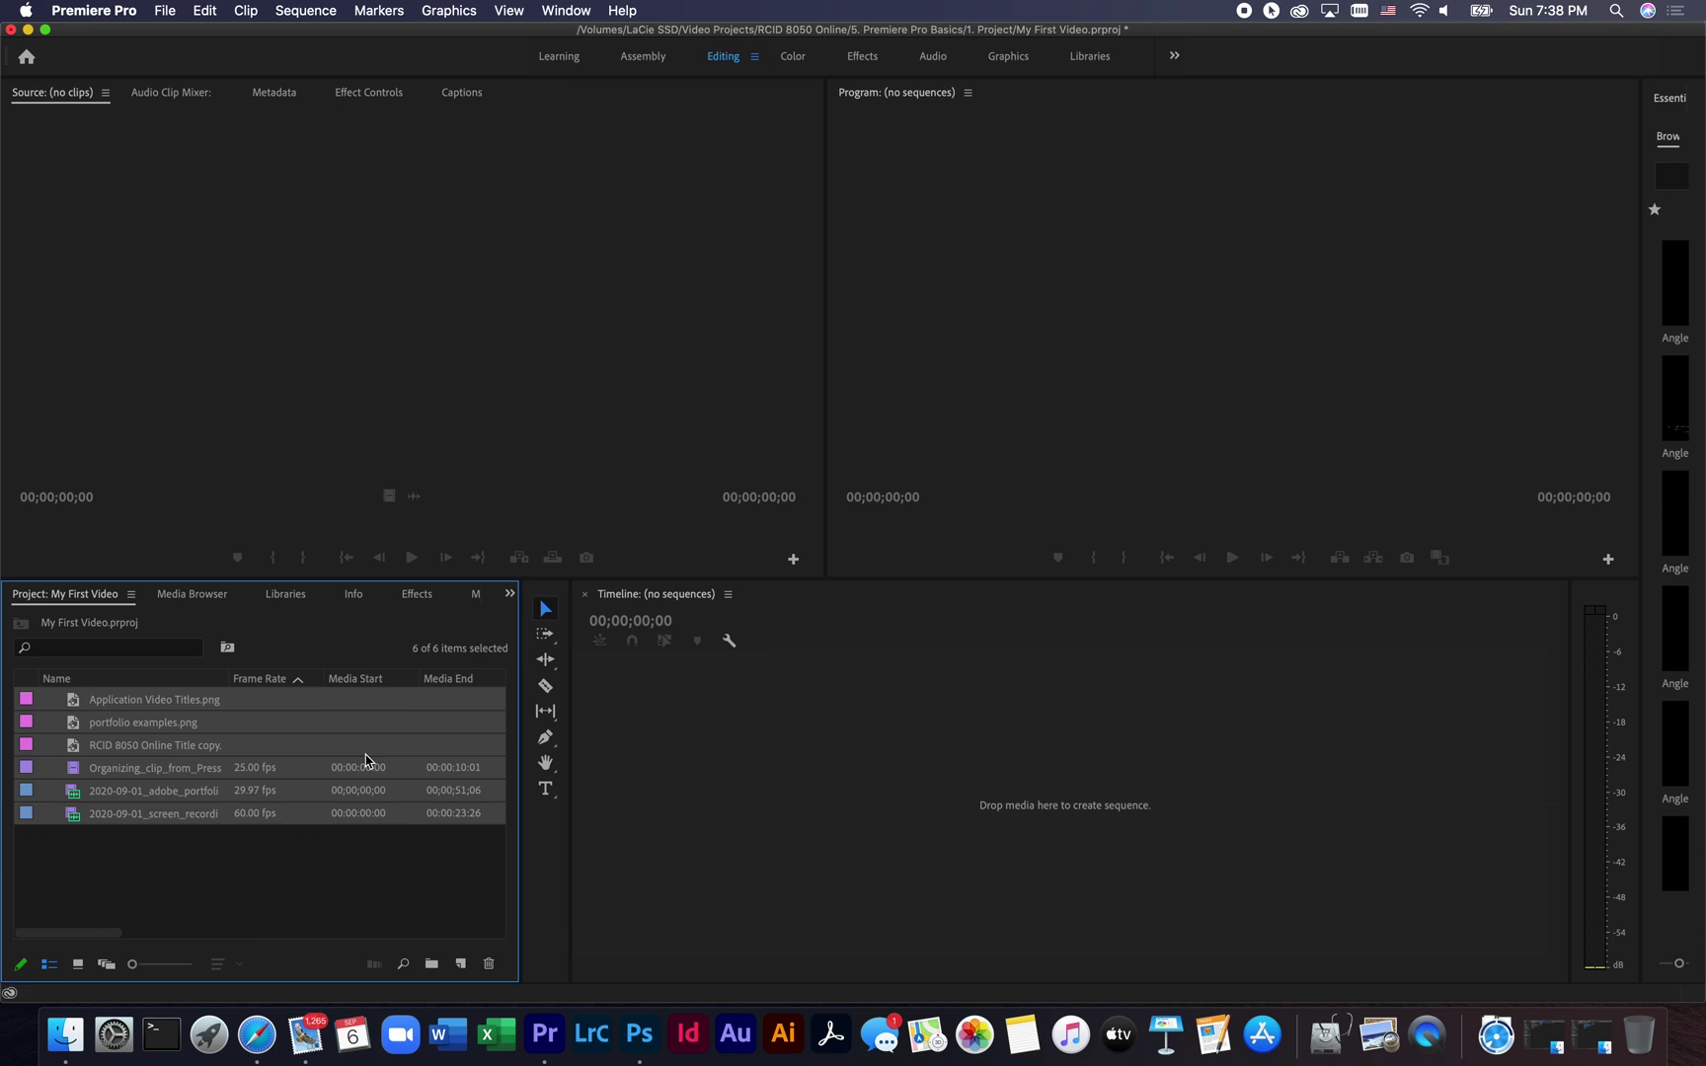
{"action": "left_click", "coordinate": [180, 857]}
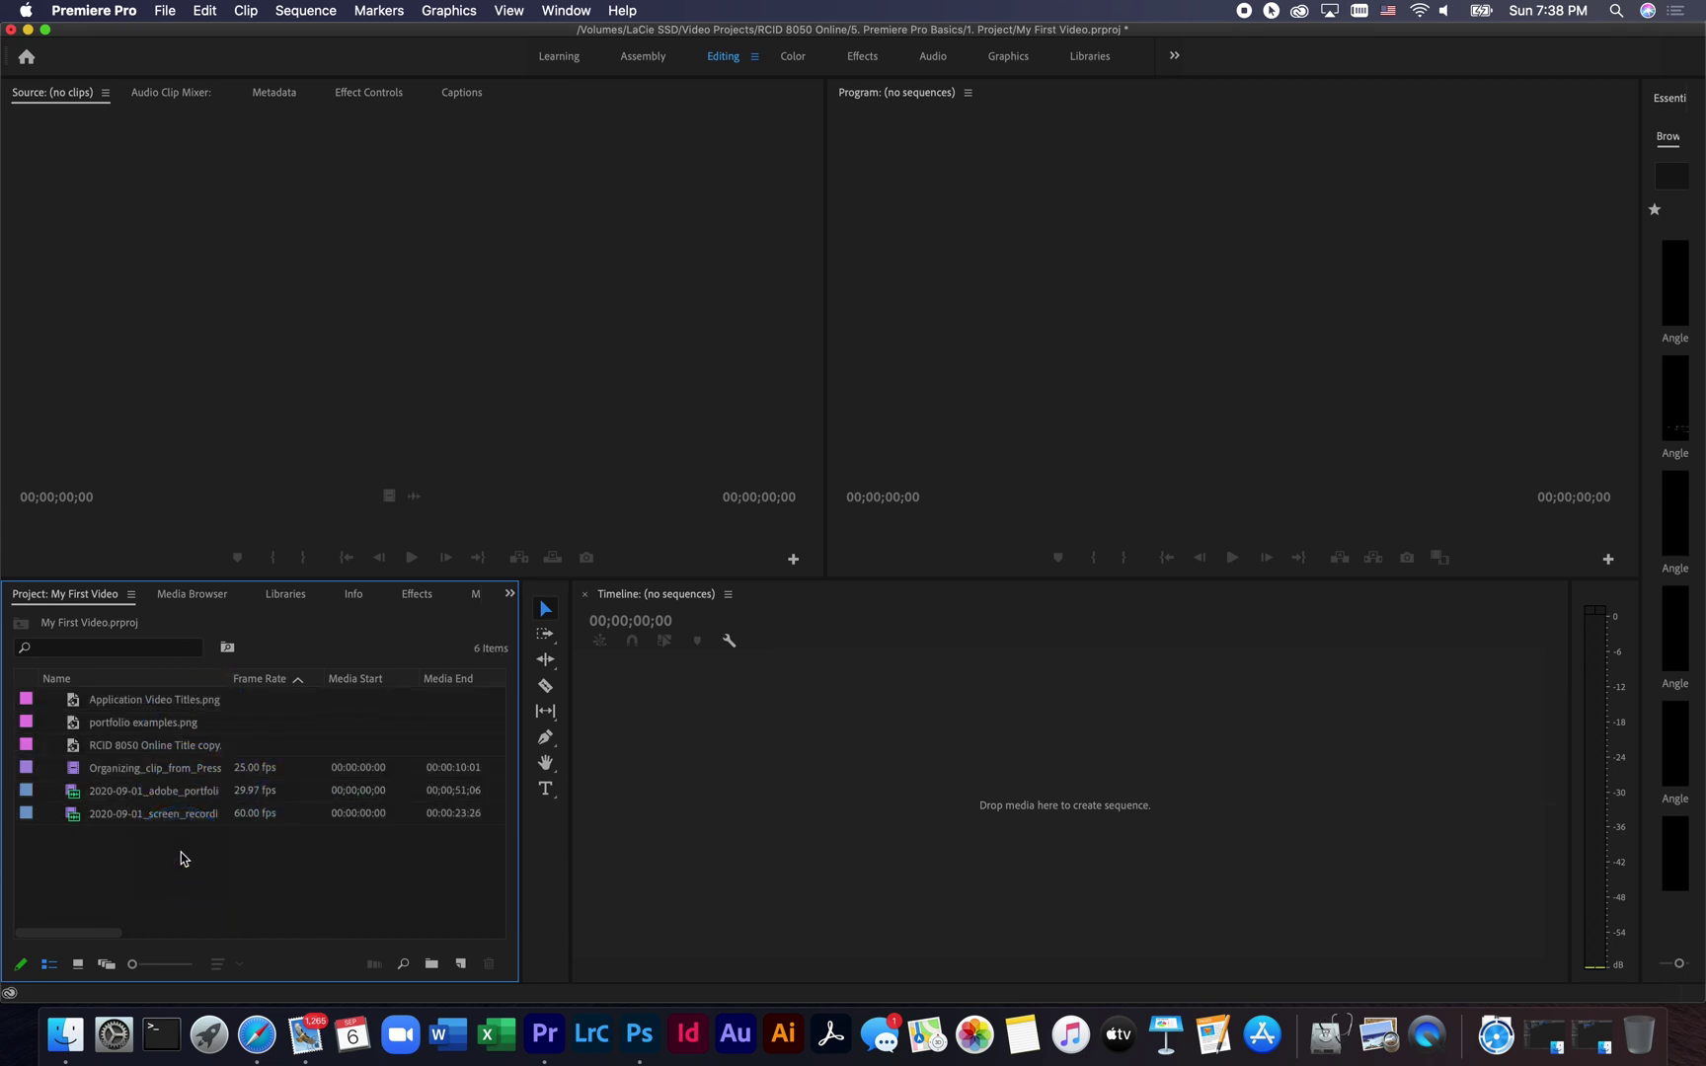
Mark the 2020-09-01_adobe_portfolio.mp4 clip from its start to 00;00;38;13 and create a sequence from it
{"action": "left_click", "coordinate": [71, 794]}
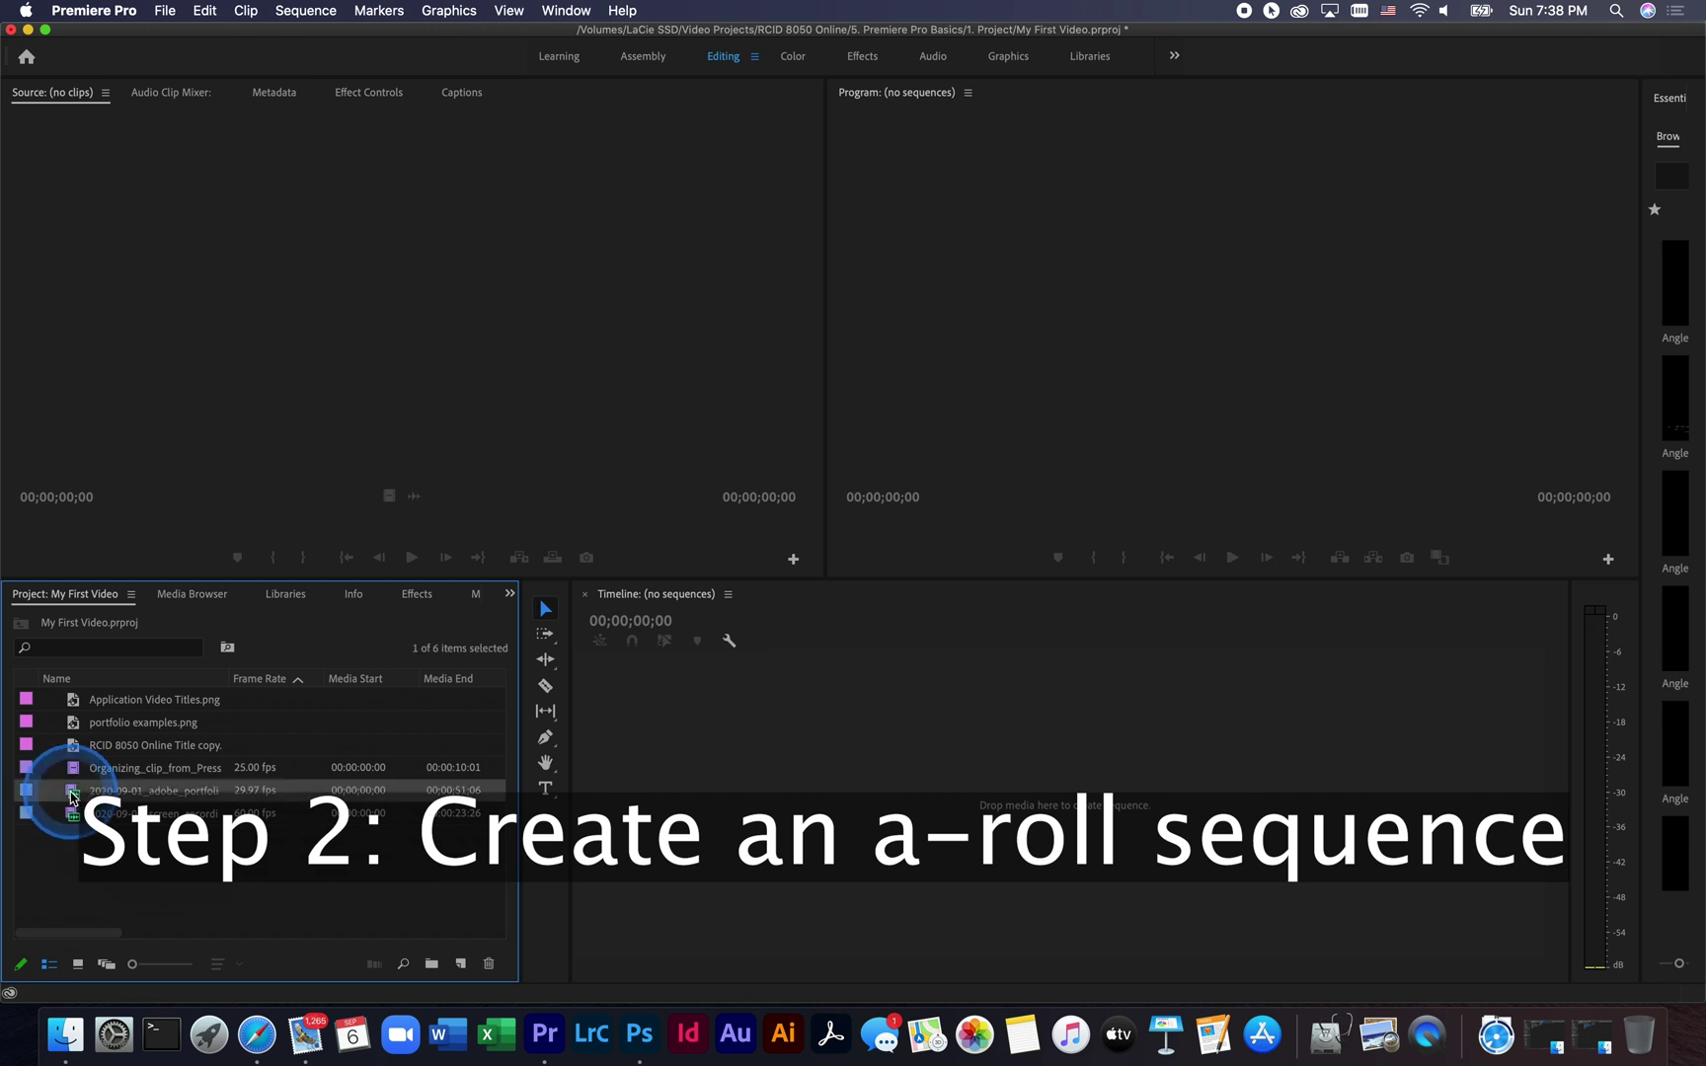
{"action": "double_click", "coordinate": [71, 794]}
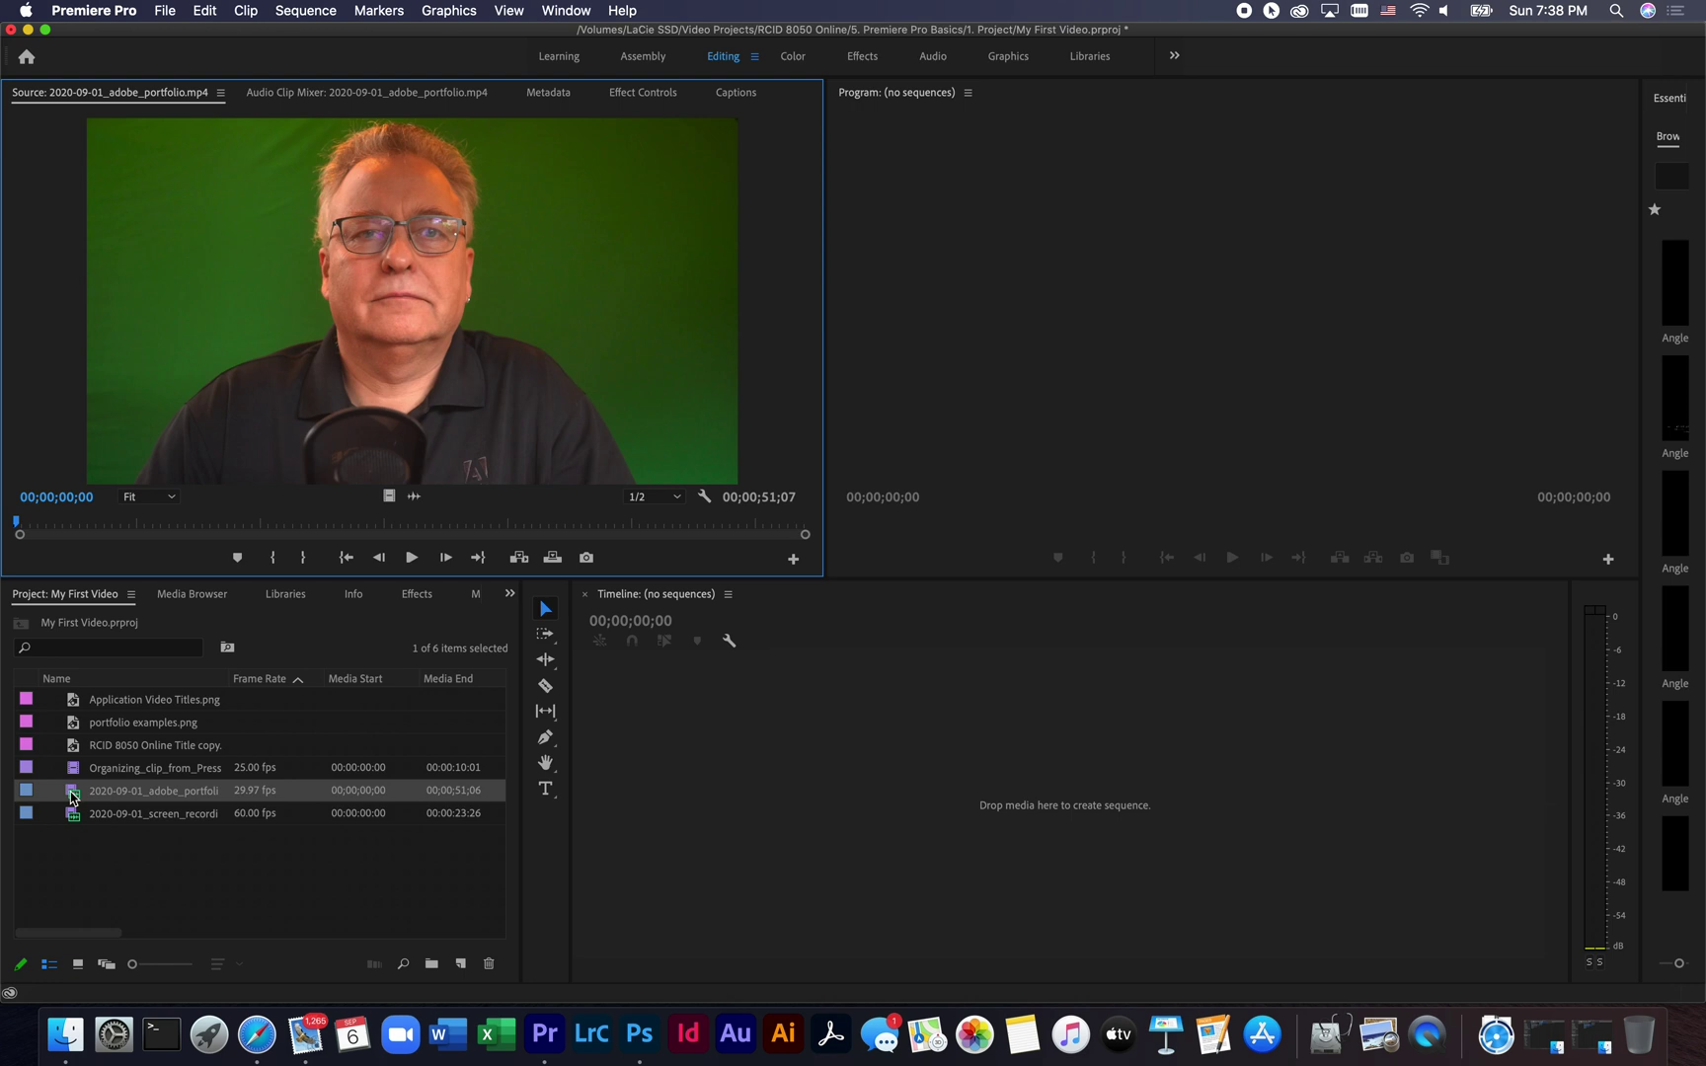
{"action": "left_click", "coordinate": [72, 796]}
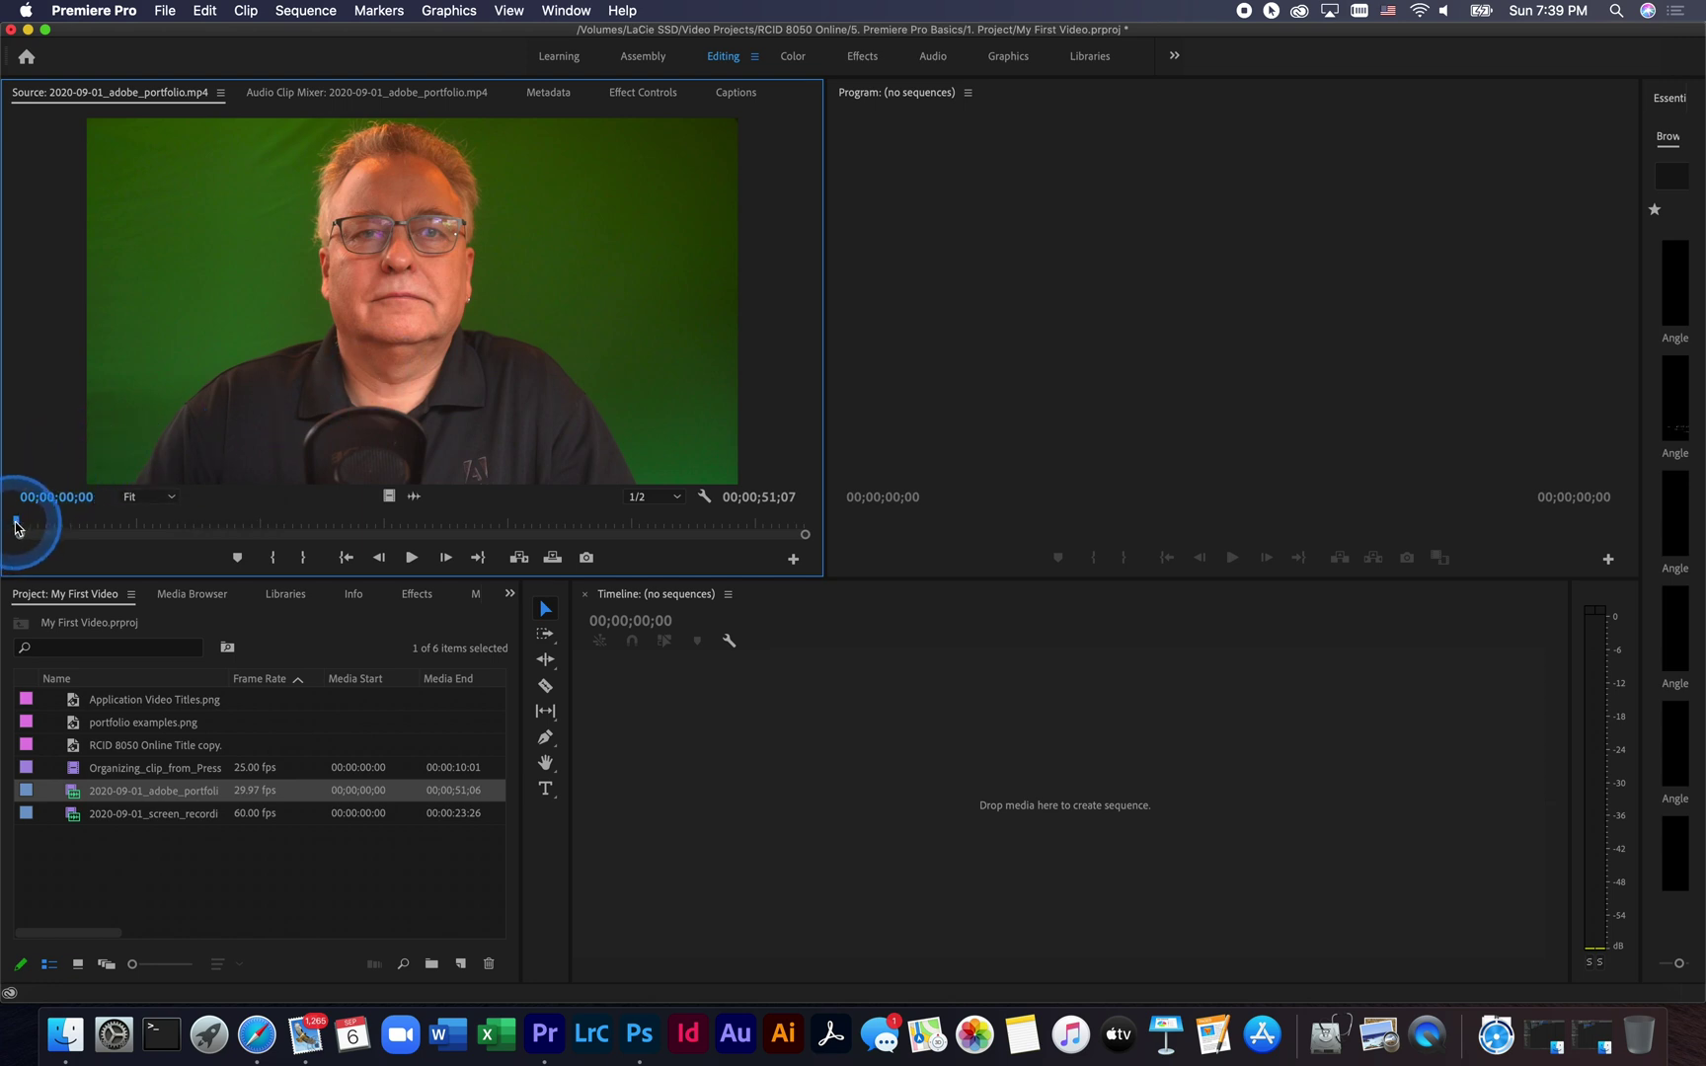
{"action": "left_click_drag", "start_coordinate": [17, 523], "coordinate": [56, 528]}
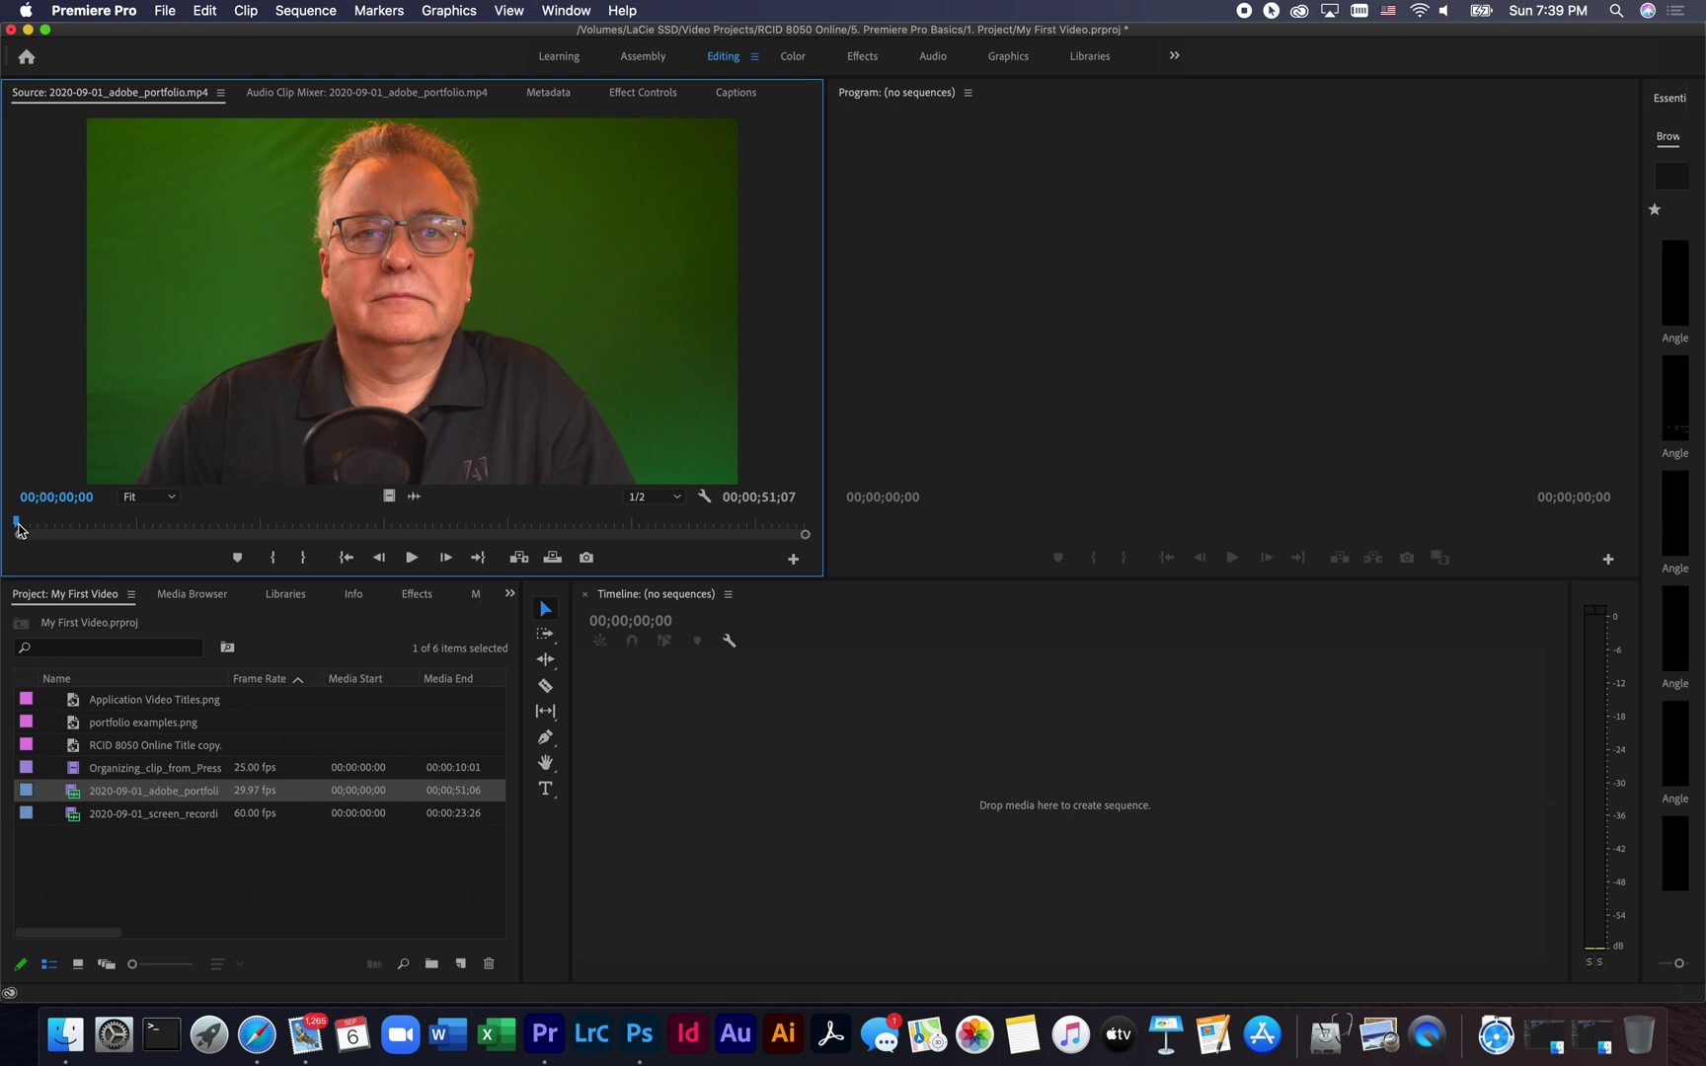
{"action": "key", "text": "i"}
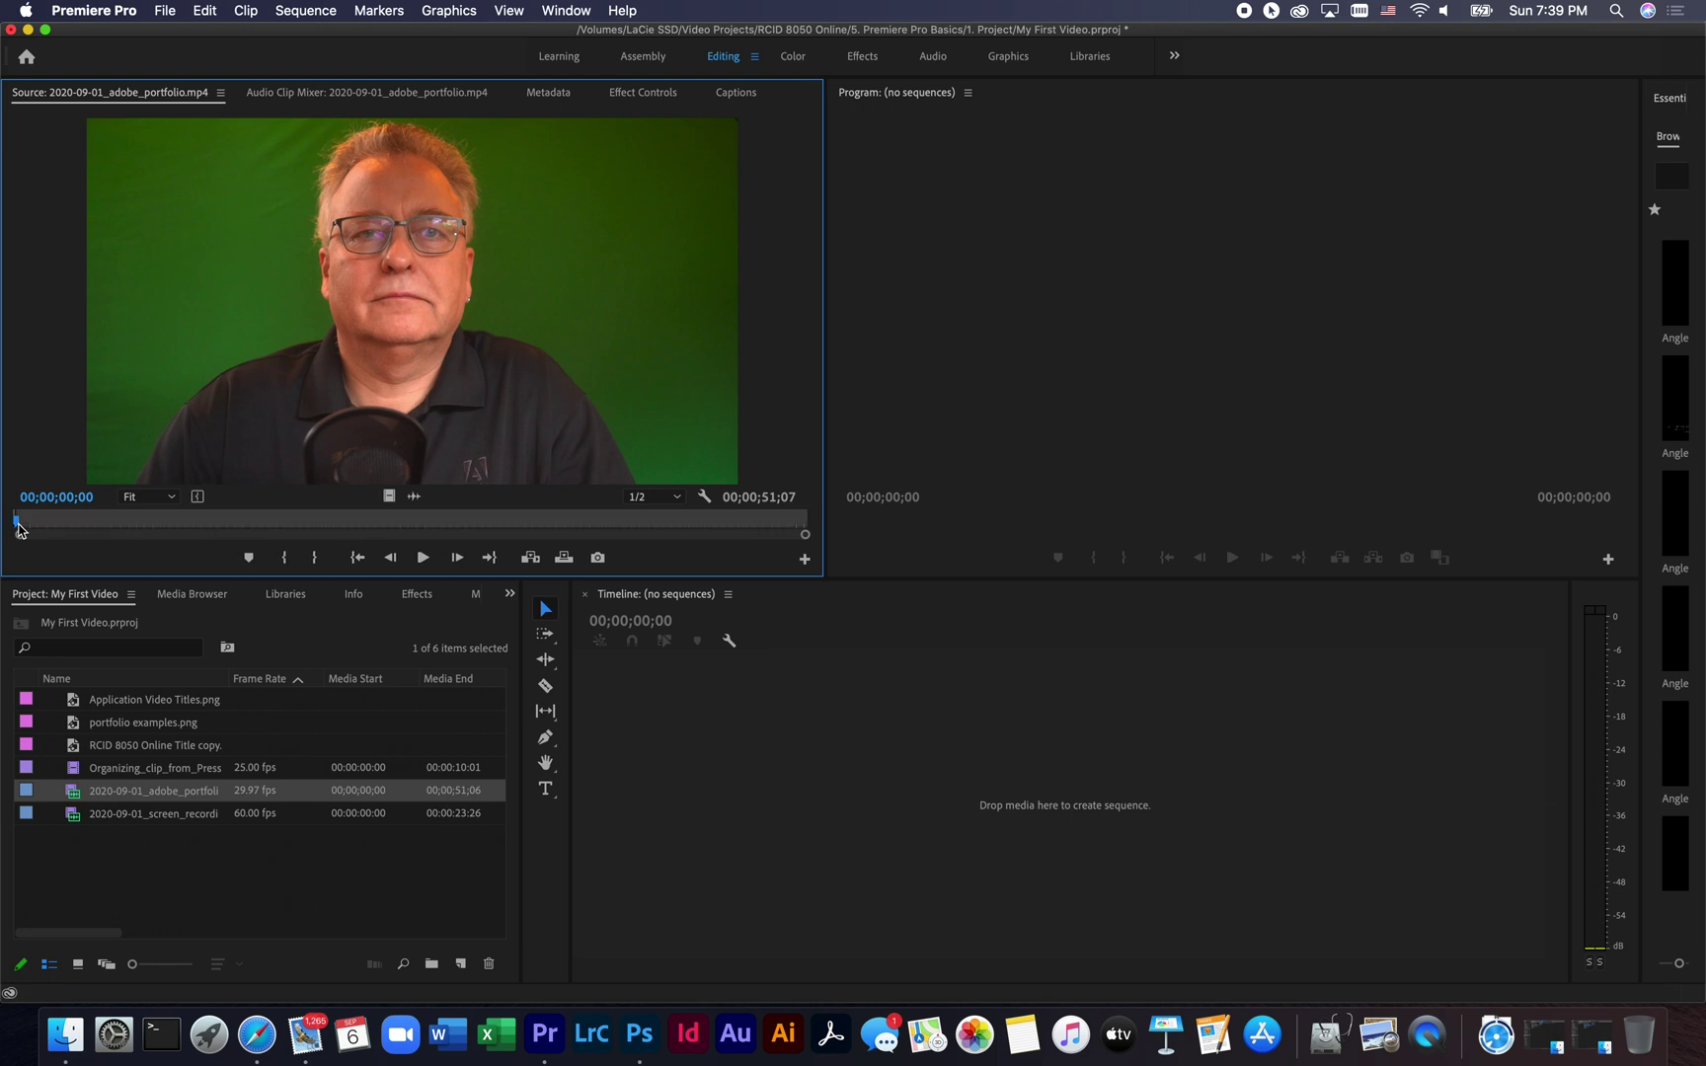
{"action": "left_click_drag", "start_coordinate": [18, 528], "coordinate": [612, 524]}
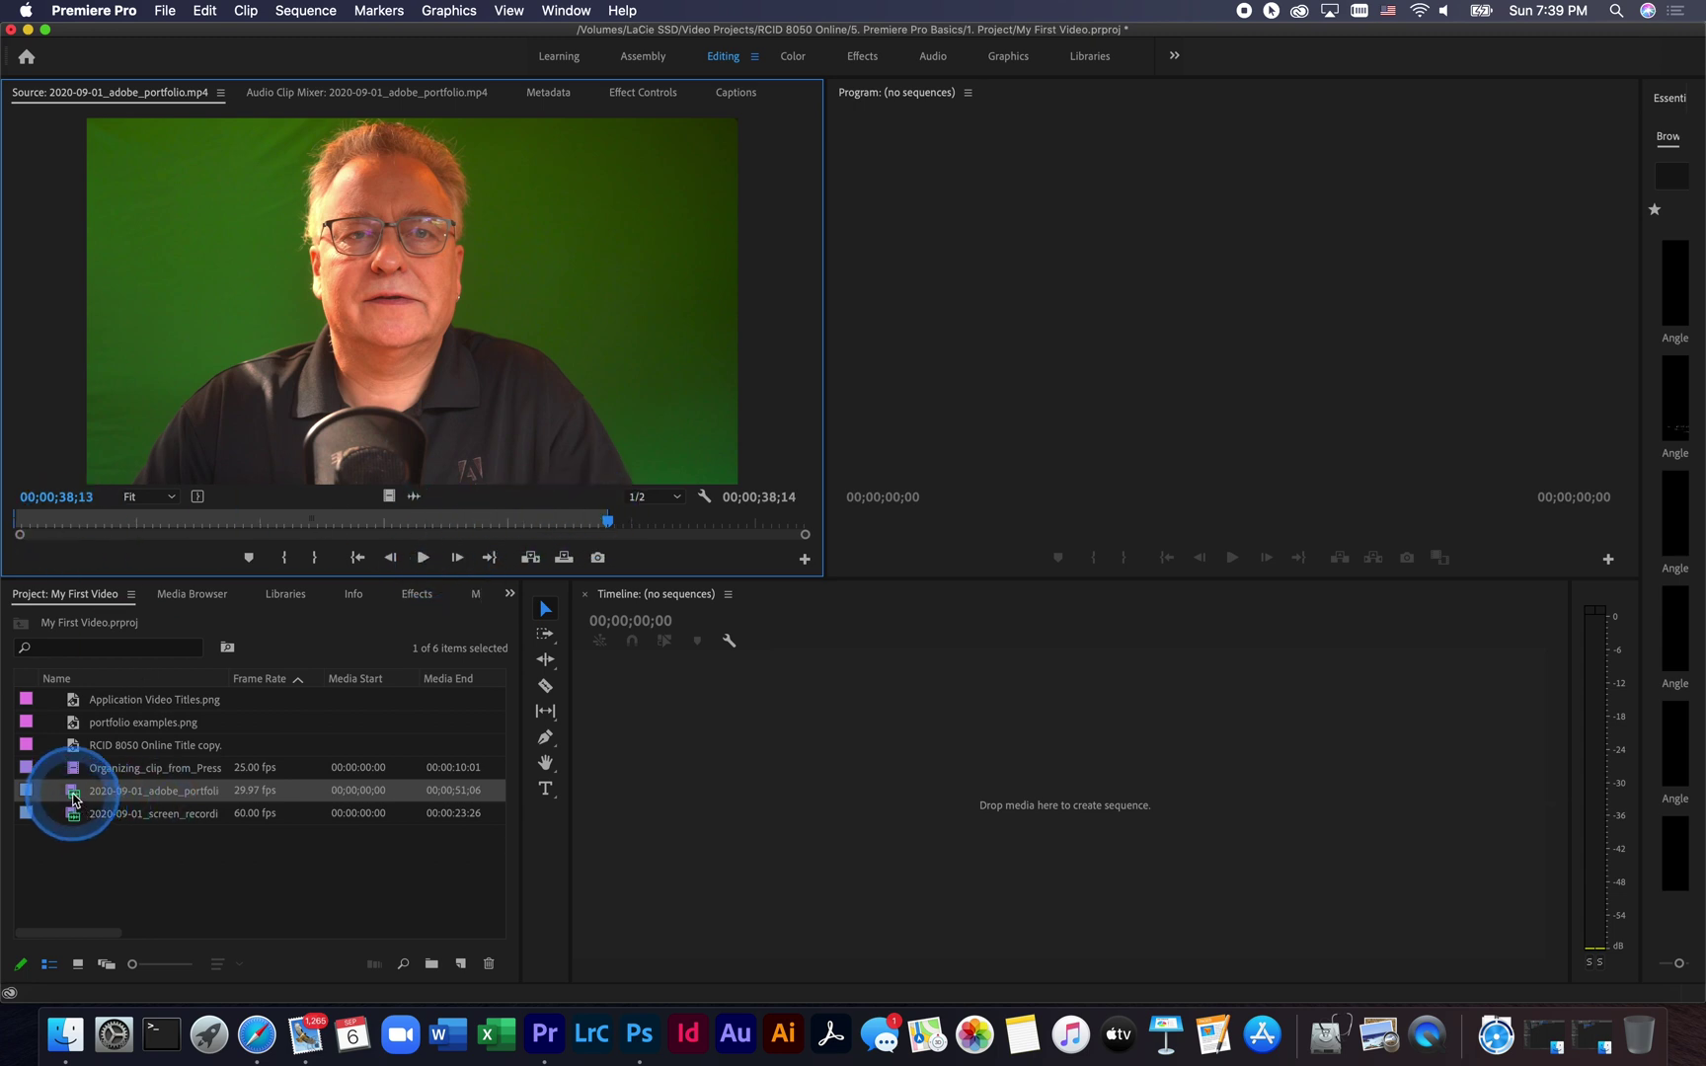
{"action": "mouse_move", "coordinate": [74, 798]}
{"action": "left_click_drag", "start_coordinate": [74, 798], "coordinate": [754, 767]}
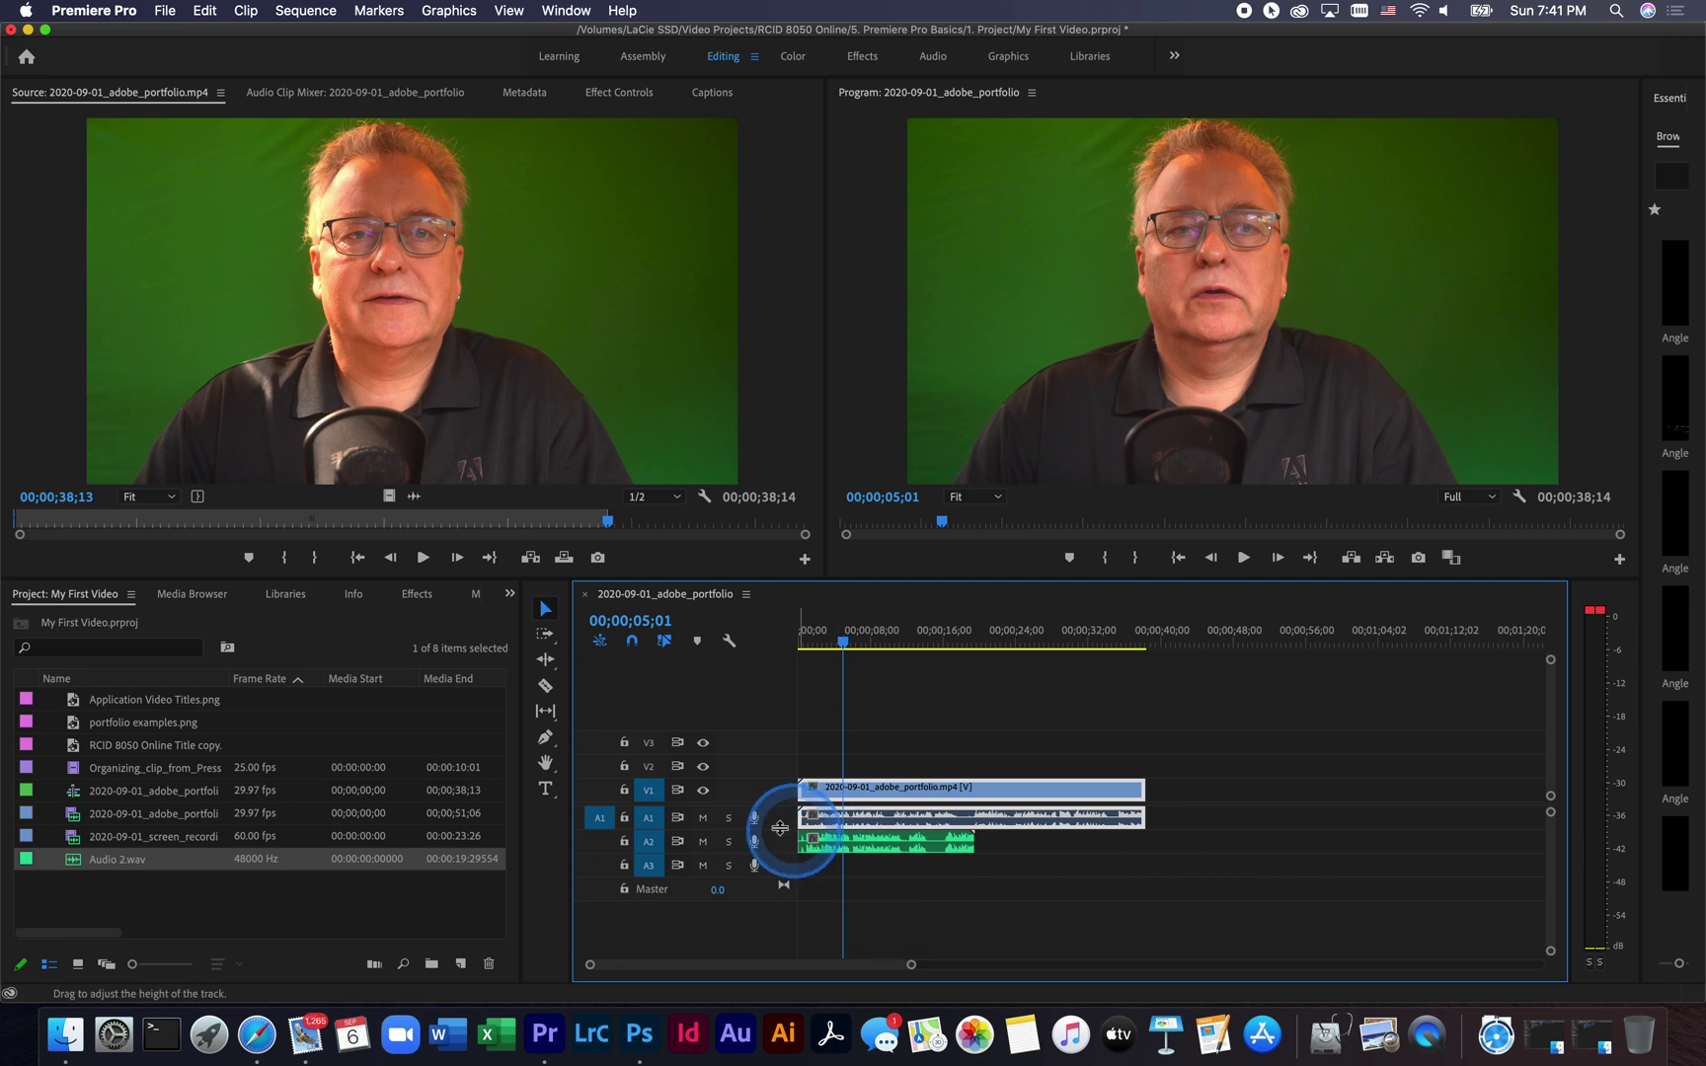
Mute audio track A1 and return the playhead to the start of the sequence
{"action": "left_click", "coordinate": [703, 817]}
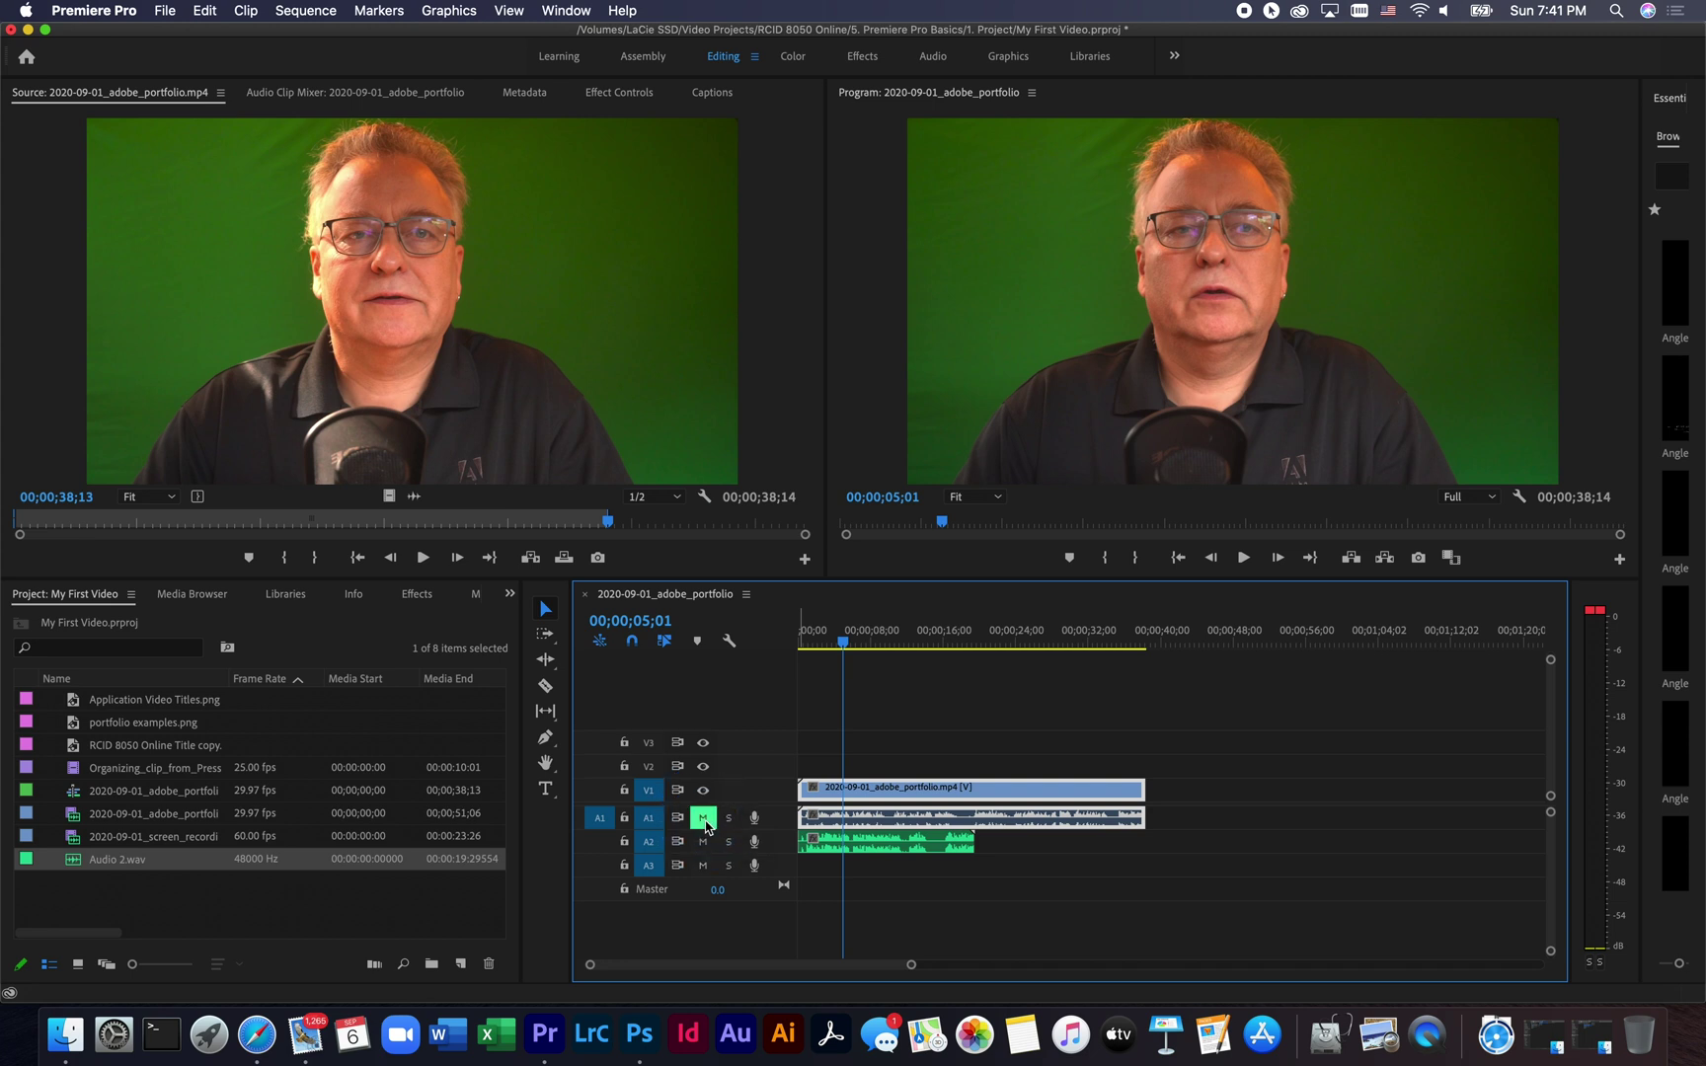
{"action": "left_click_drag", "start_coordinate": [842, 642], "coordinate": [781, 649]}
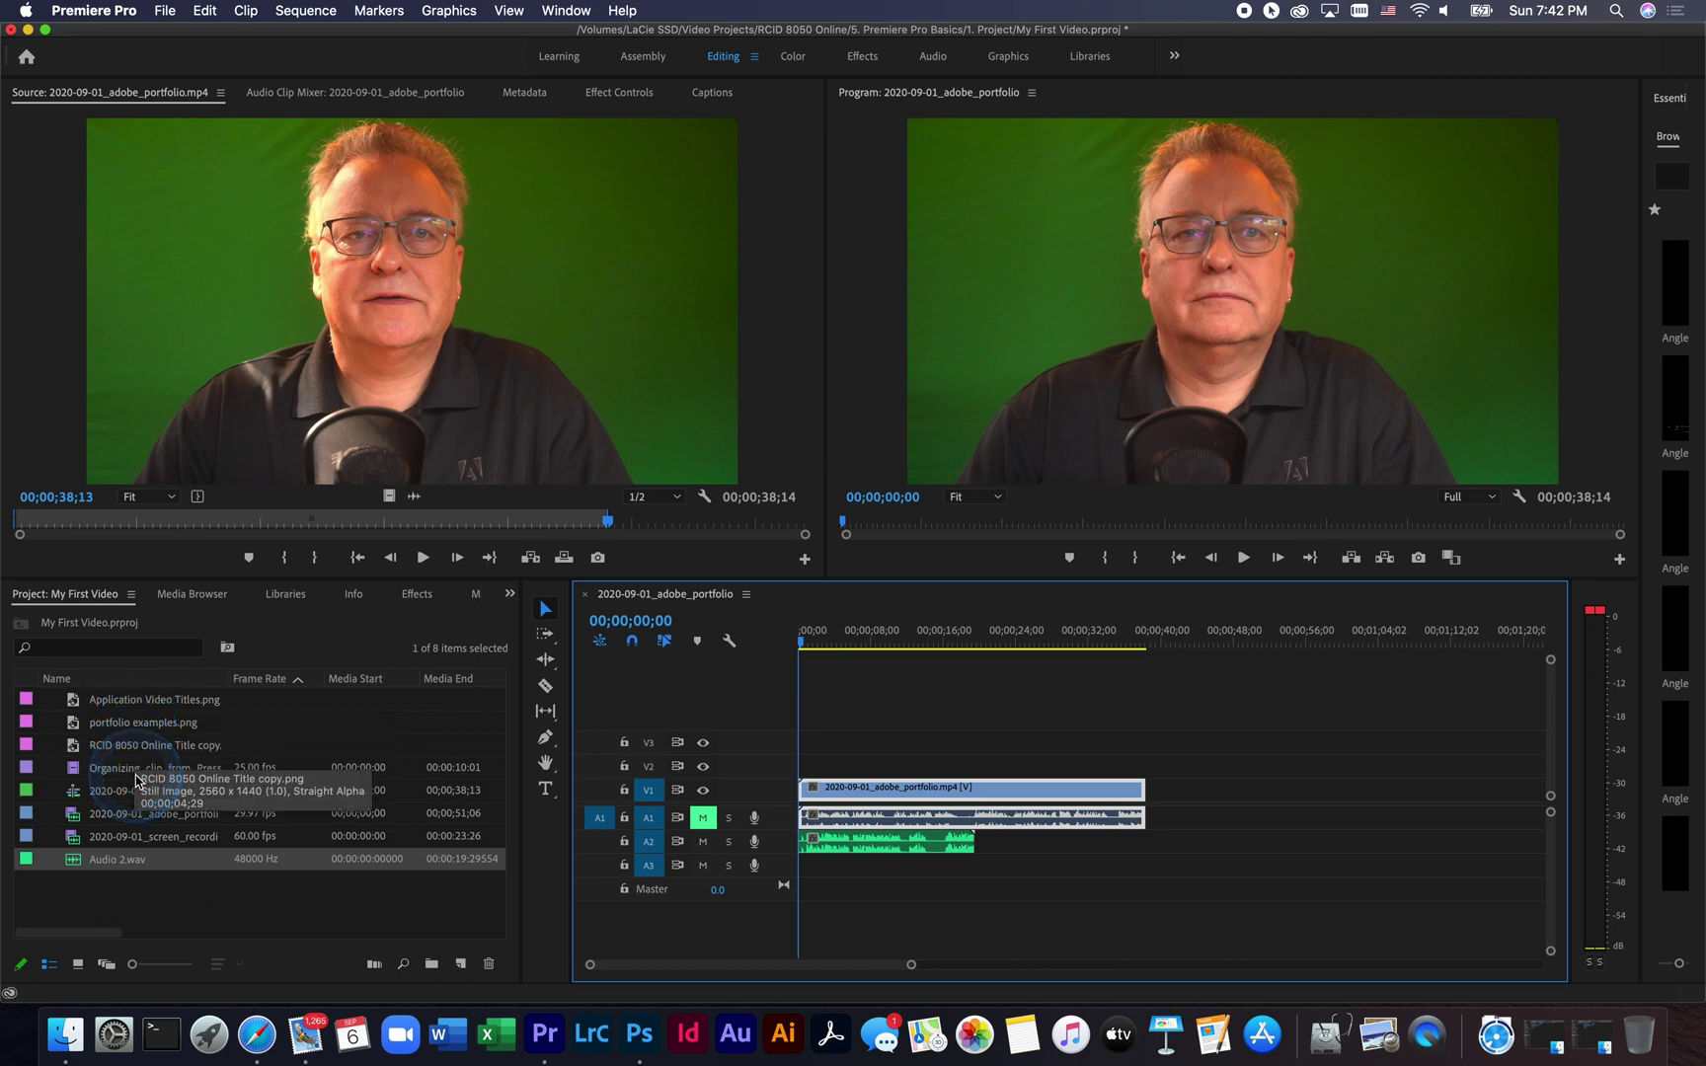
Shift all sequence clips about 20 seconds later and place RCID 8050 Online Title copy.png at the start of V1
{"action": "double_click", "coordinate": [108, 749]}
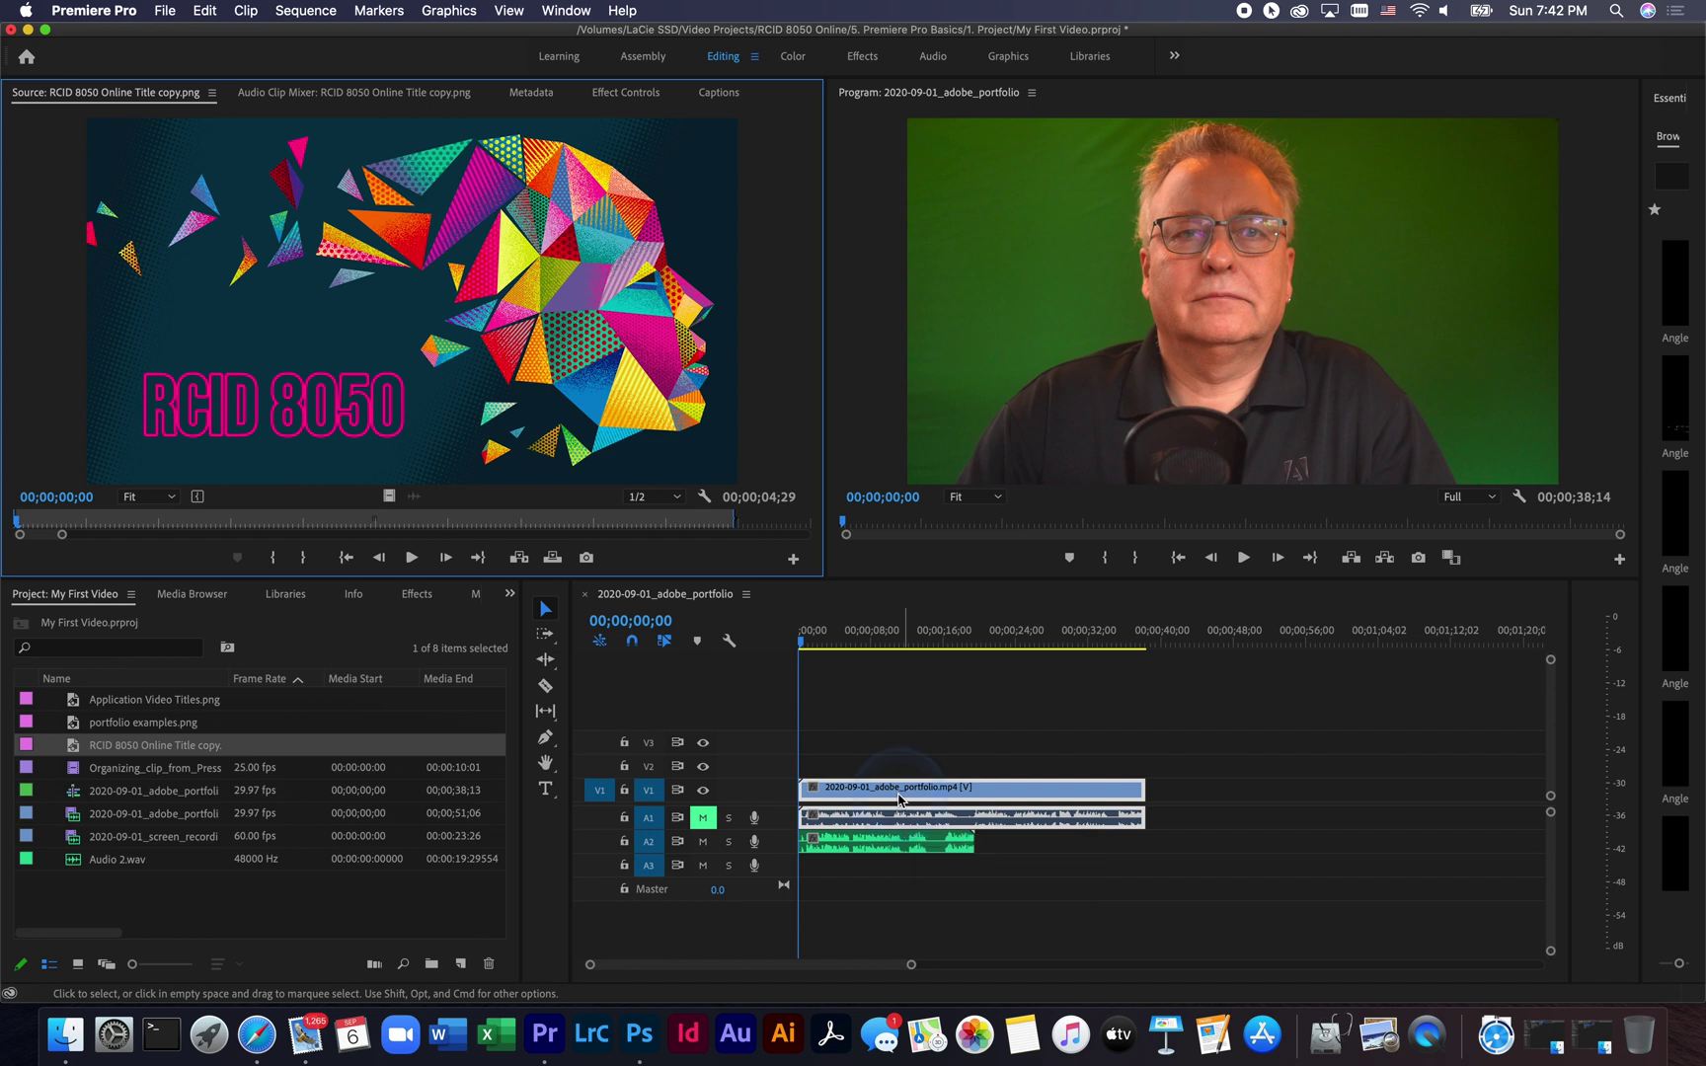
{"action": "left_click_drag", "start_coordinate": [903, 739], "coordinate": [1030, 915]}
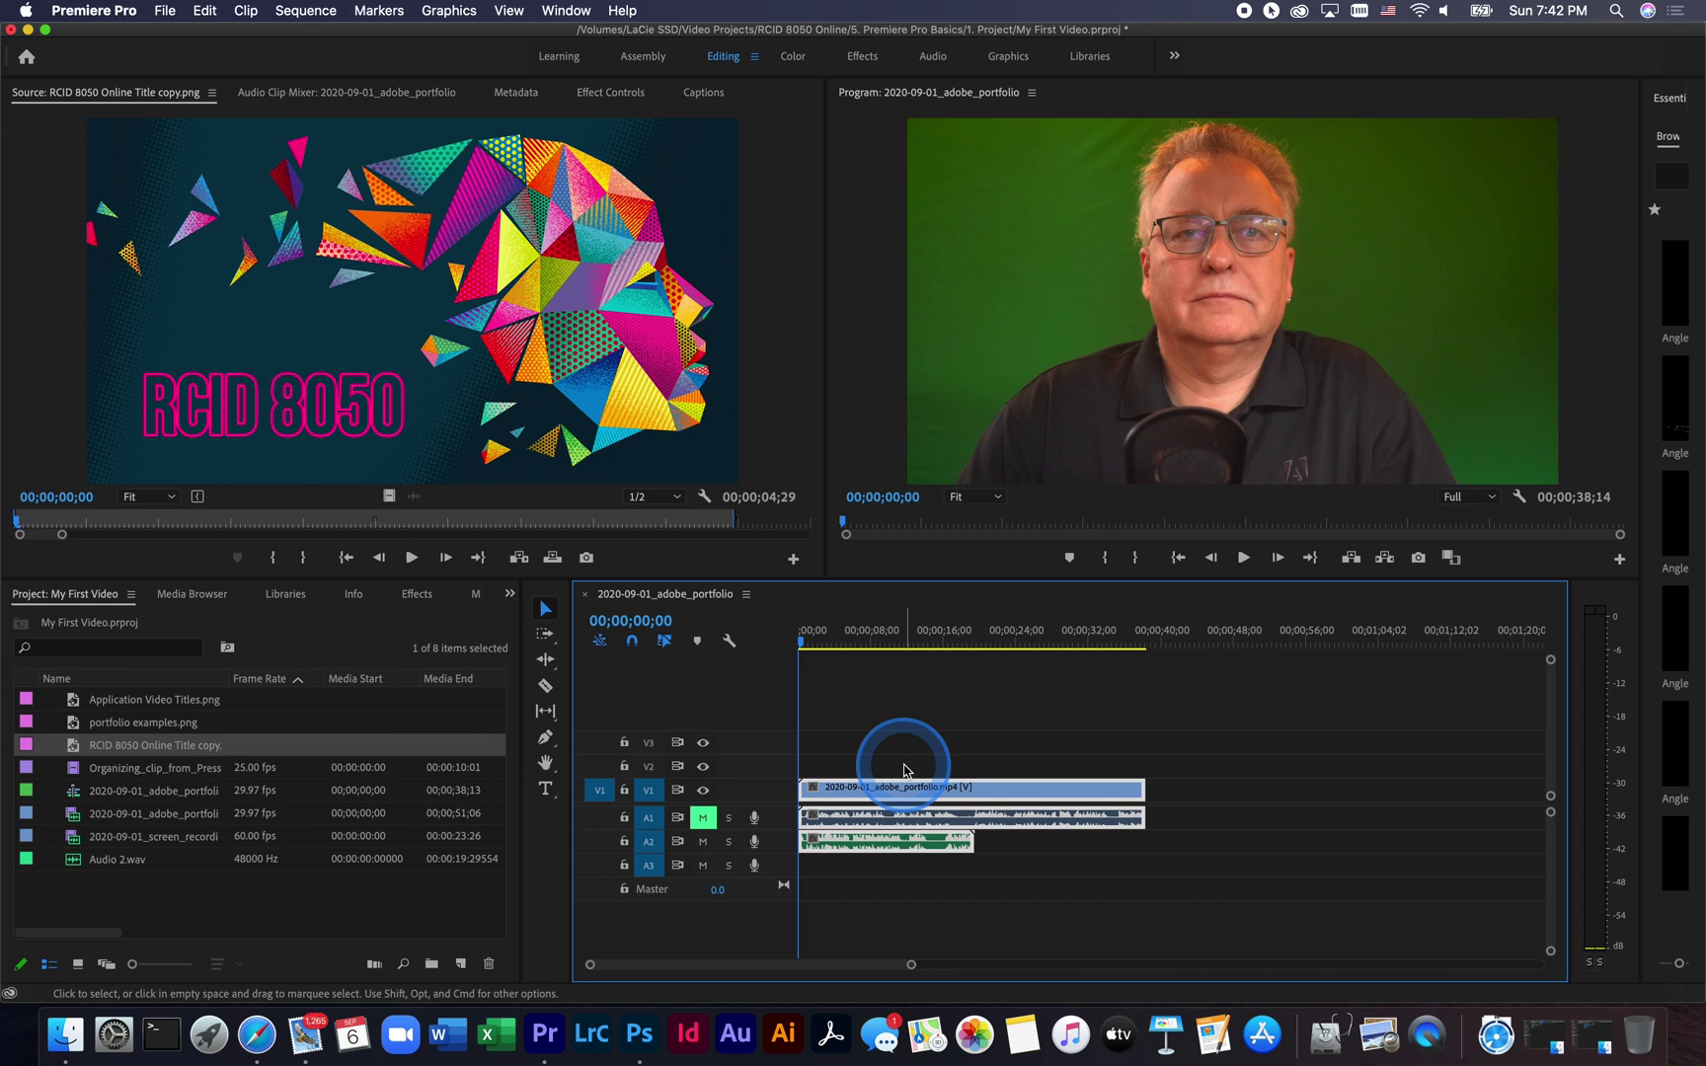
{"action": "left_click_drag", "start_coordinate": [879, 787], "coordinate": [1058, 808]}
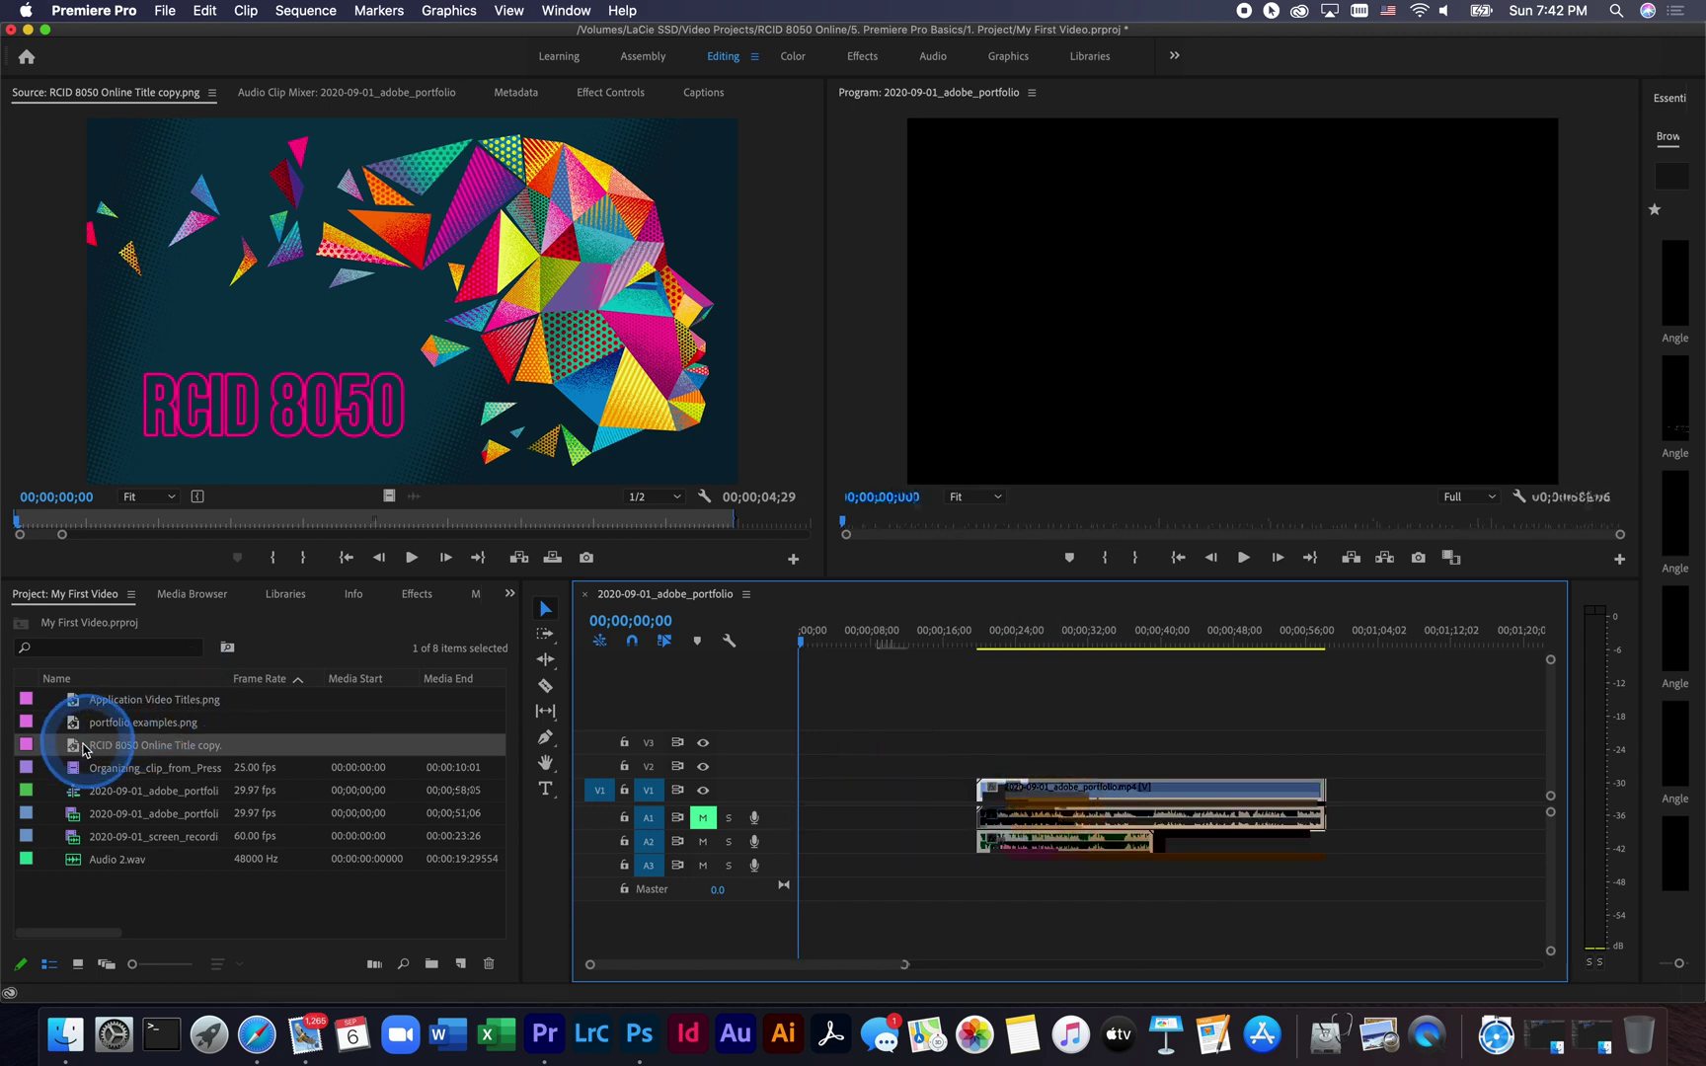
{"action": "left_click_drag", "start_coordinate": [84, 750], "coordinate": [808, 805]}
Extend the end of the title clip on V1 to a duration of about 00;00;06;22
{"action": "double_click", "coordinate": [819, 790]}
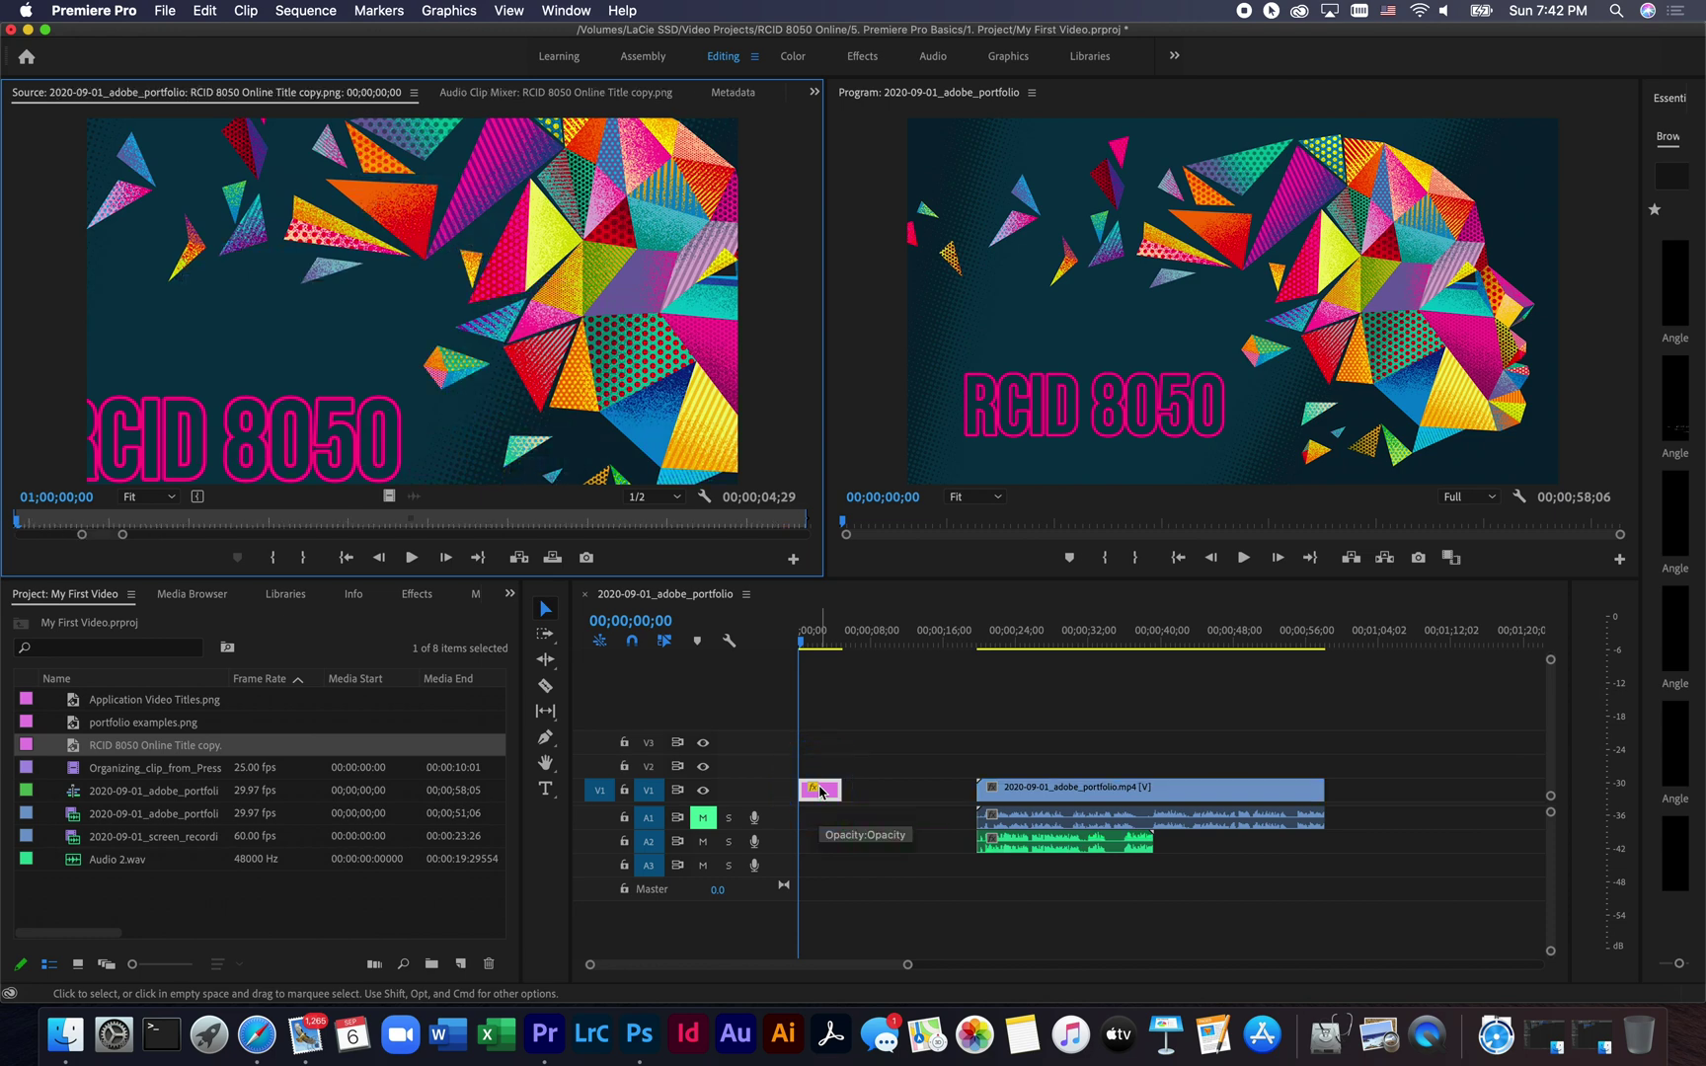
{"action": "left_click", "coordinate": [820, 790]}
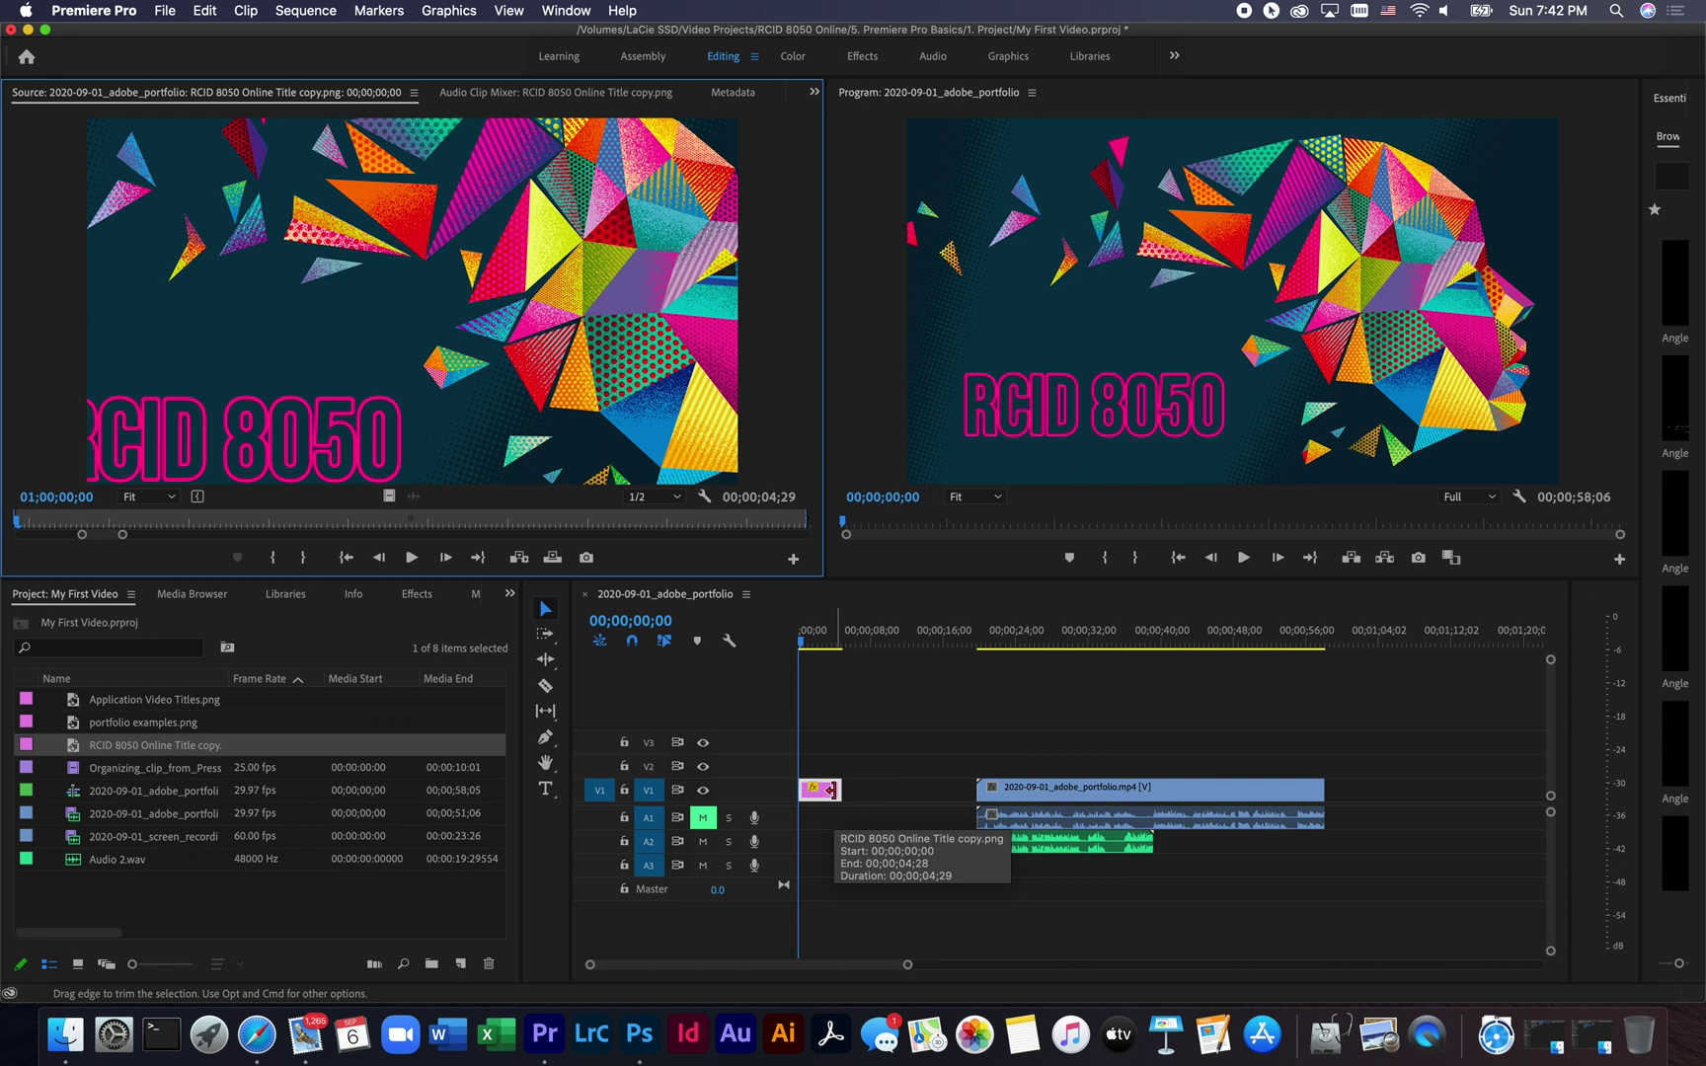
{"action": "left_click", "coordinate": [835, 793]}
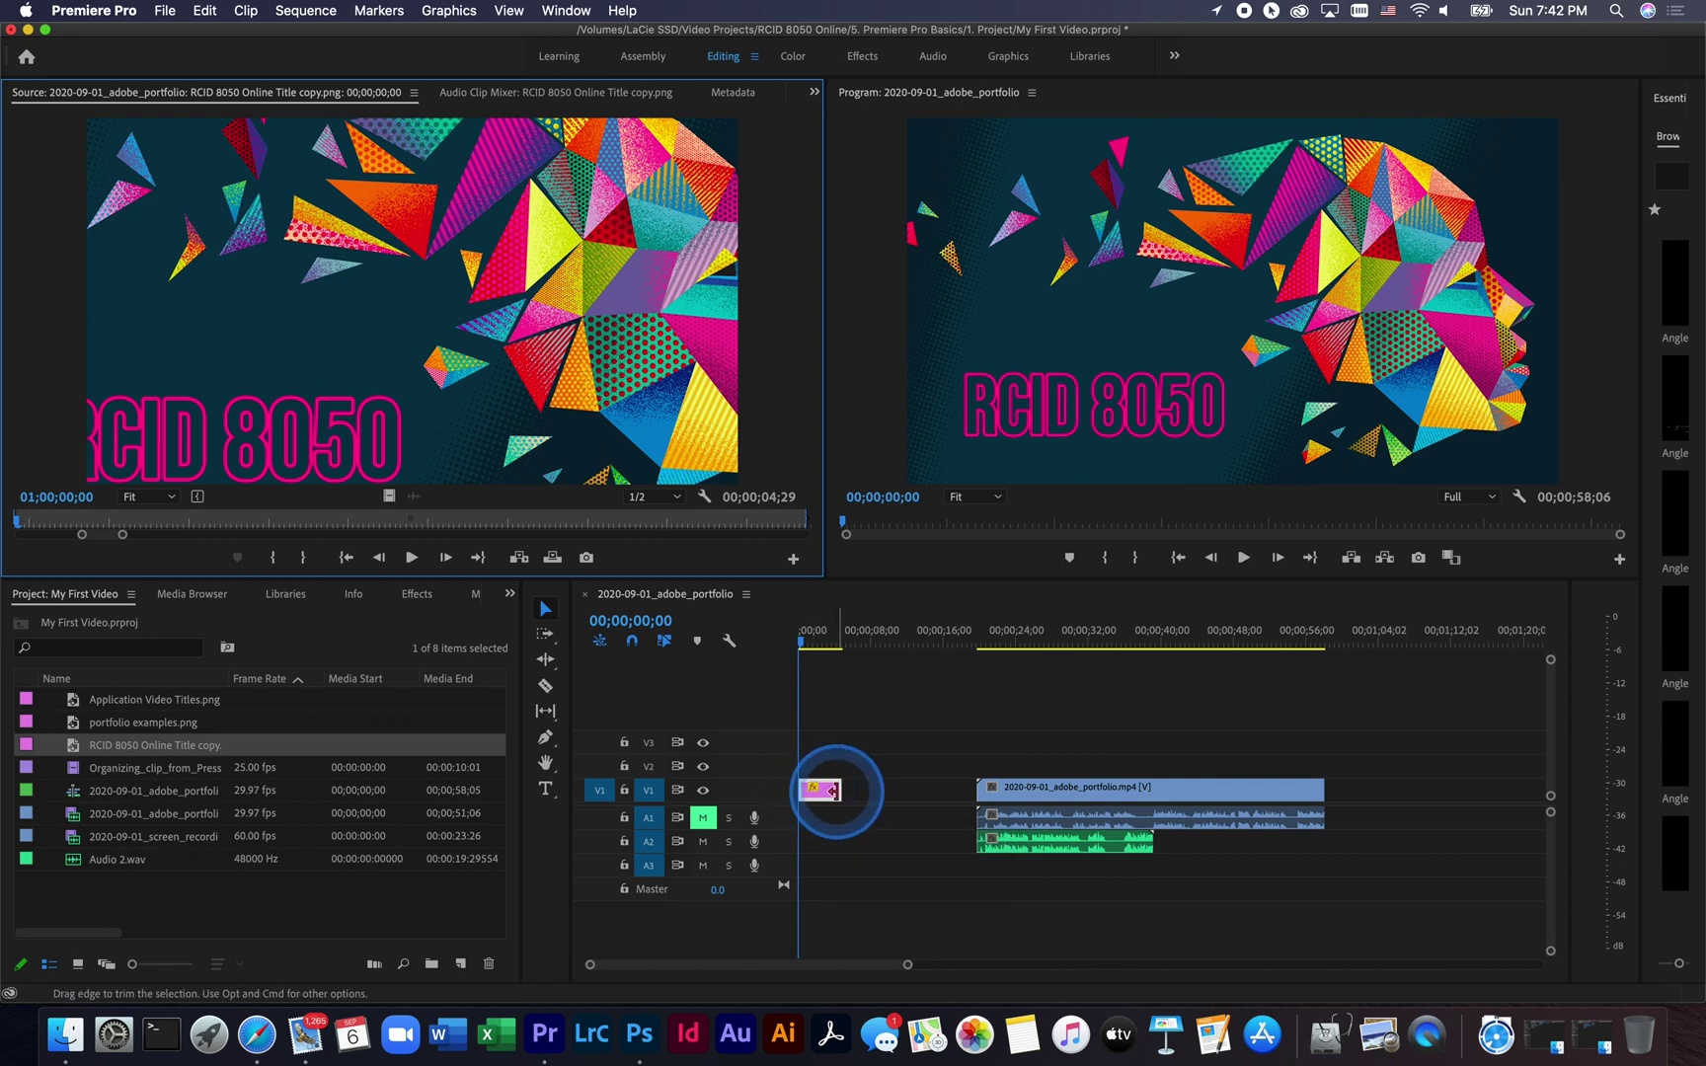
{"action": "mouse_move", "coordinate": [836, 789]}
{"action": "left_mouse_down"}
{"action": "mouse_move", "coordinate": [869, 790]}
{"action": "mouse_move", "coordinate": [855, 790]}
{"action": "left_mouse_up"}
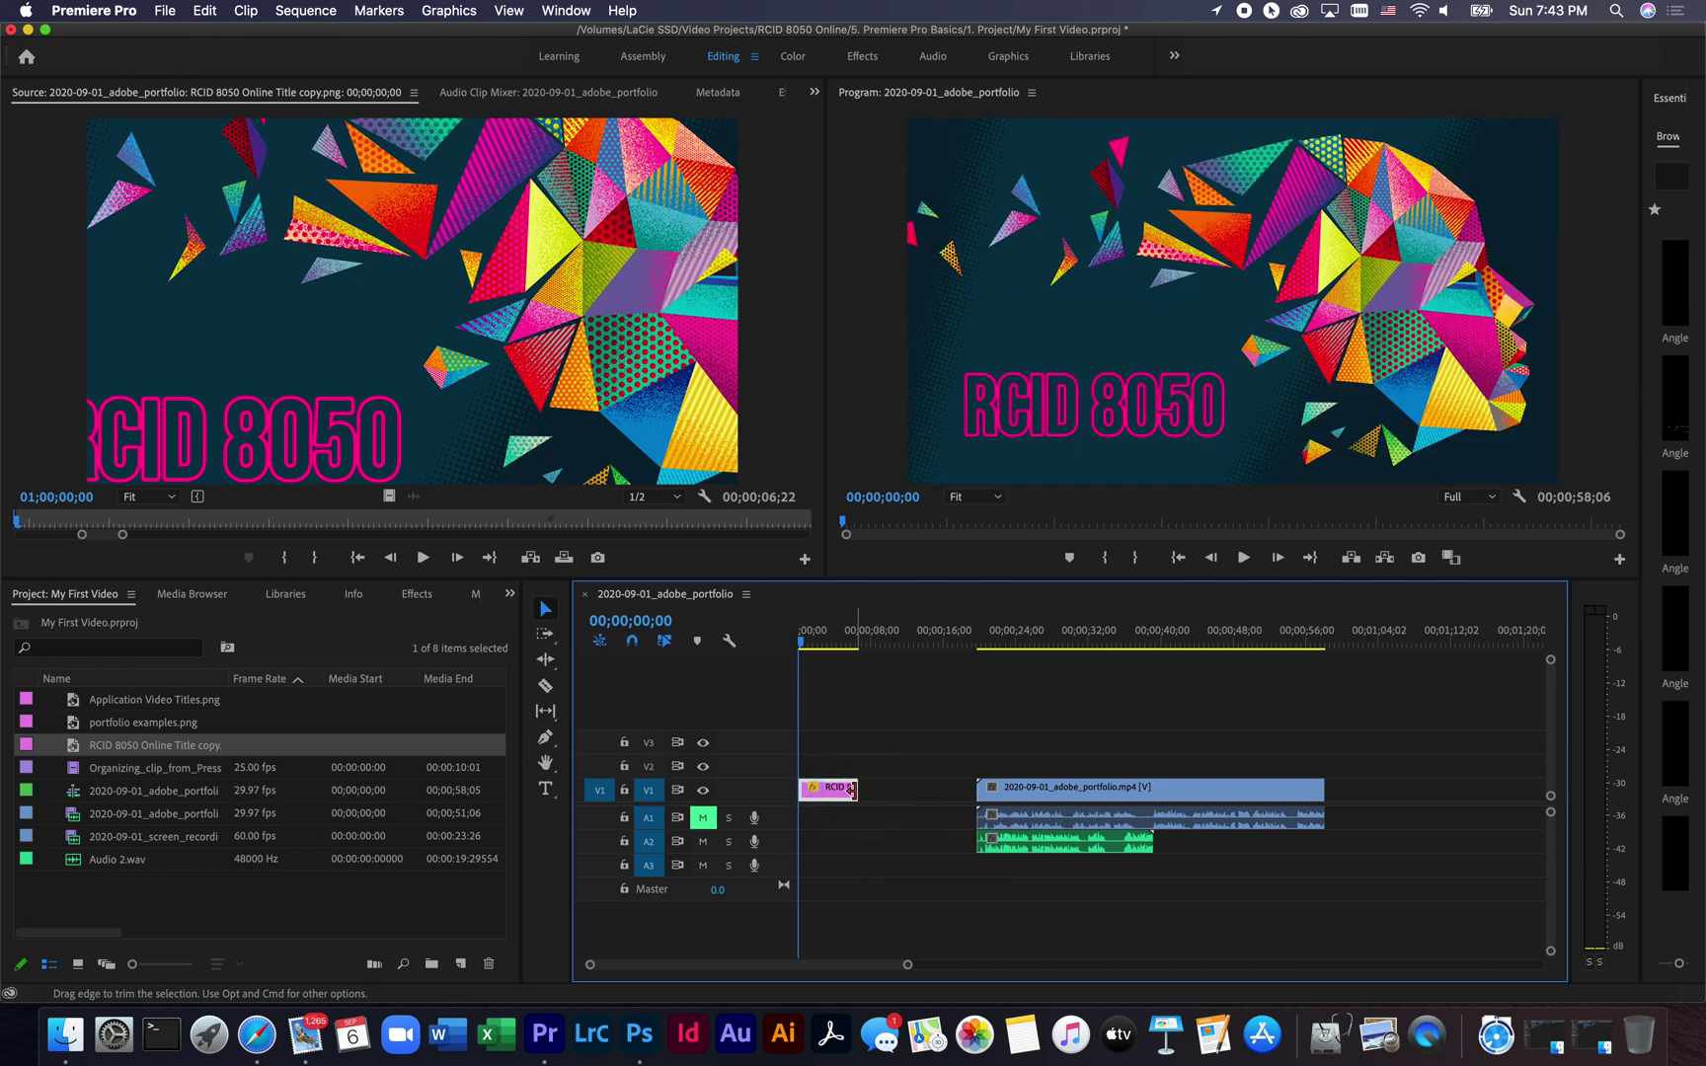
Move the portfolio video and both audio clips back against the title's end and play the sequence across the cut from 00;00;04;15
{"action": "left_click_drag", "start_coordinate": [960, 746], "coordinate": [1169, 898]}
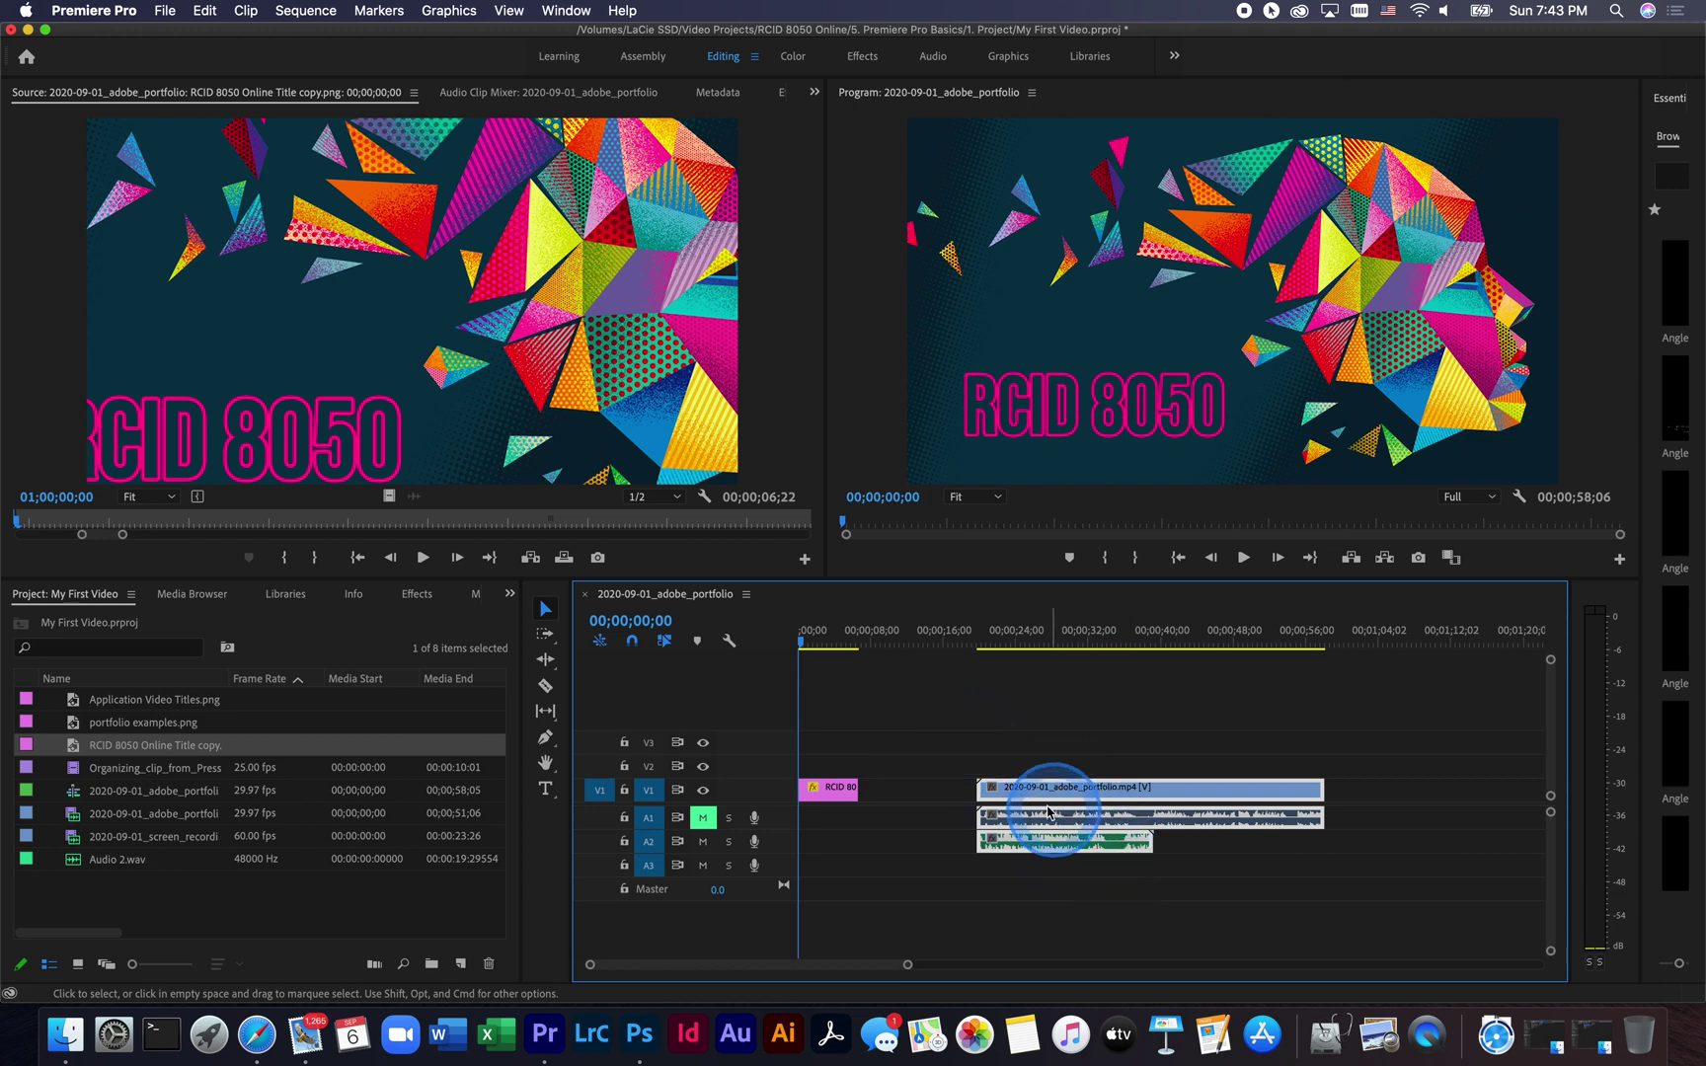
{"action": "left_click_drag", "start_coordinate": [1038, 798], "coordinate": [915, 794]}
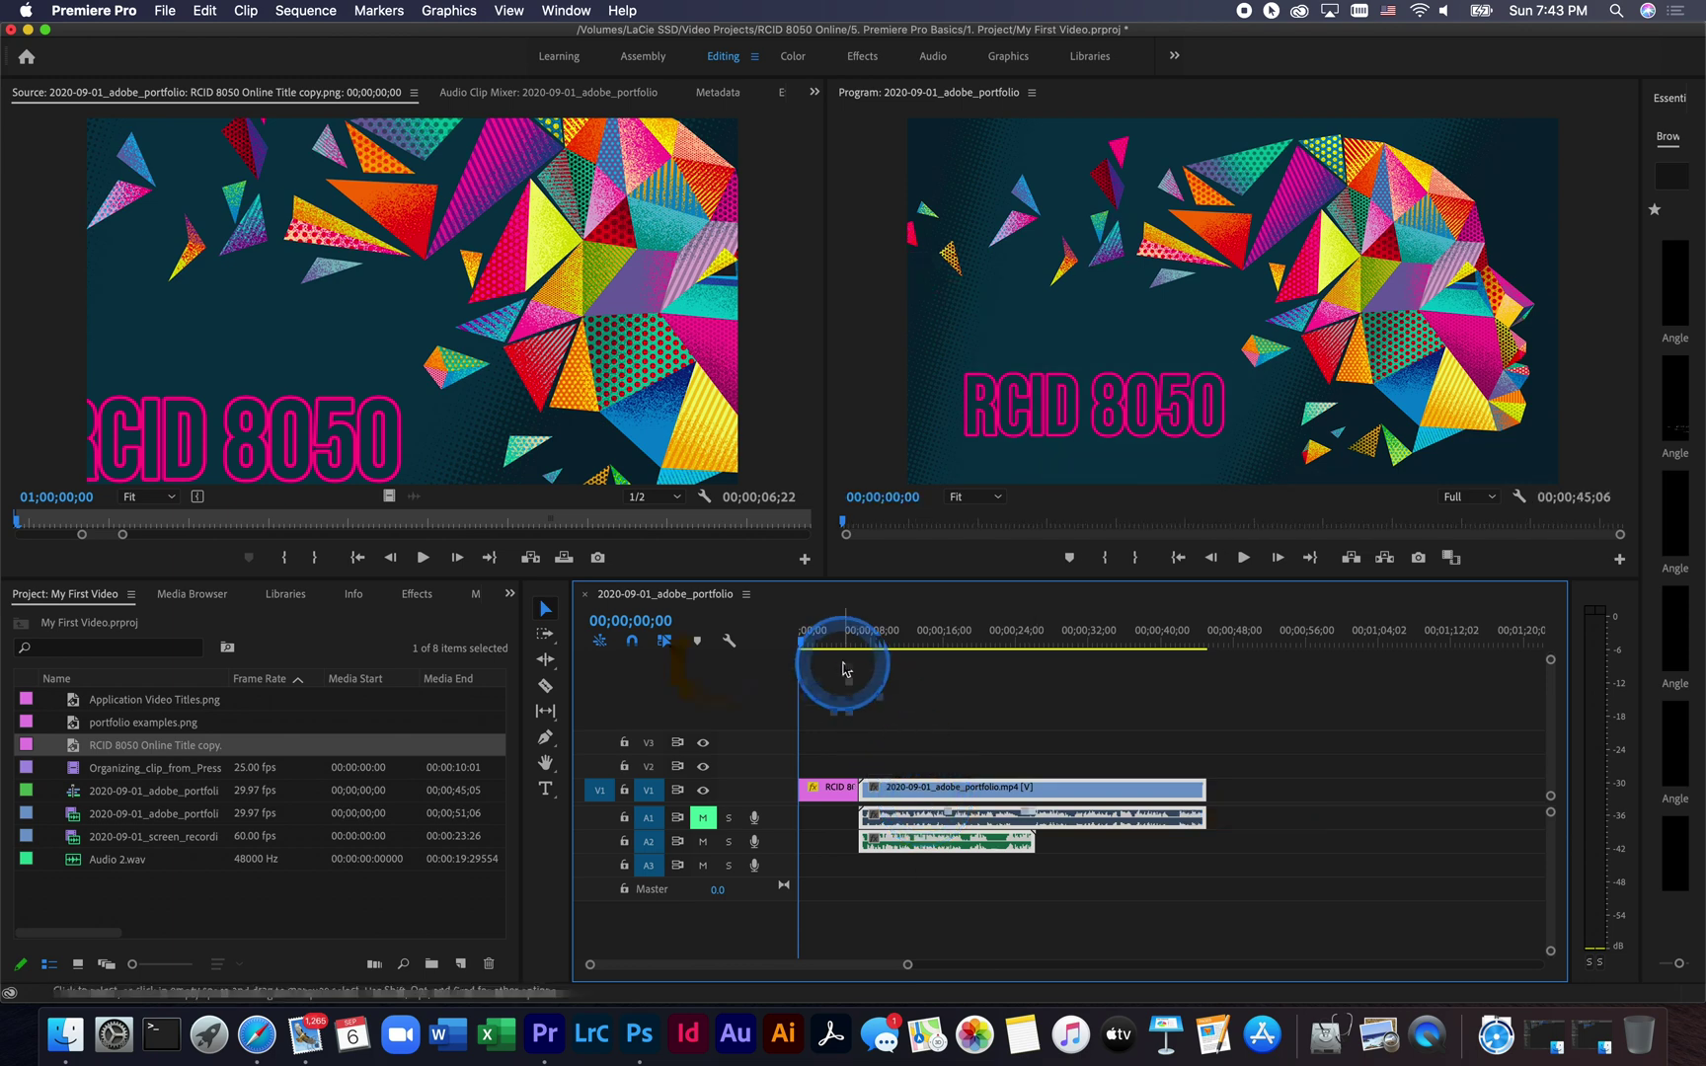
{"action": "left_click_drag", "start_coordinate": [795, 639], "coordinate": [834, 647]}
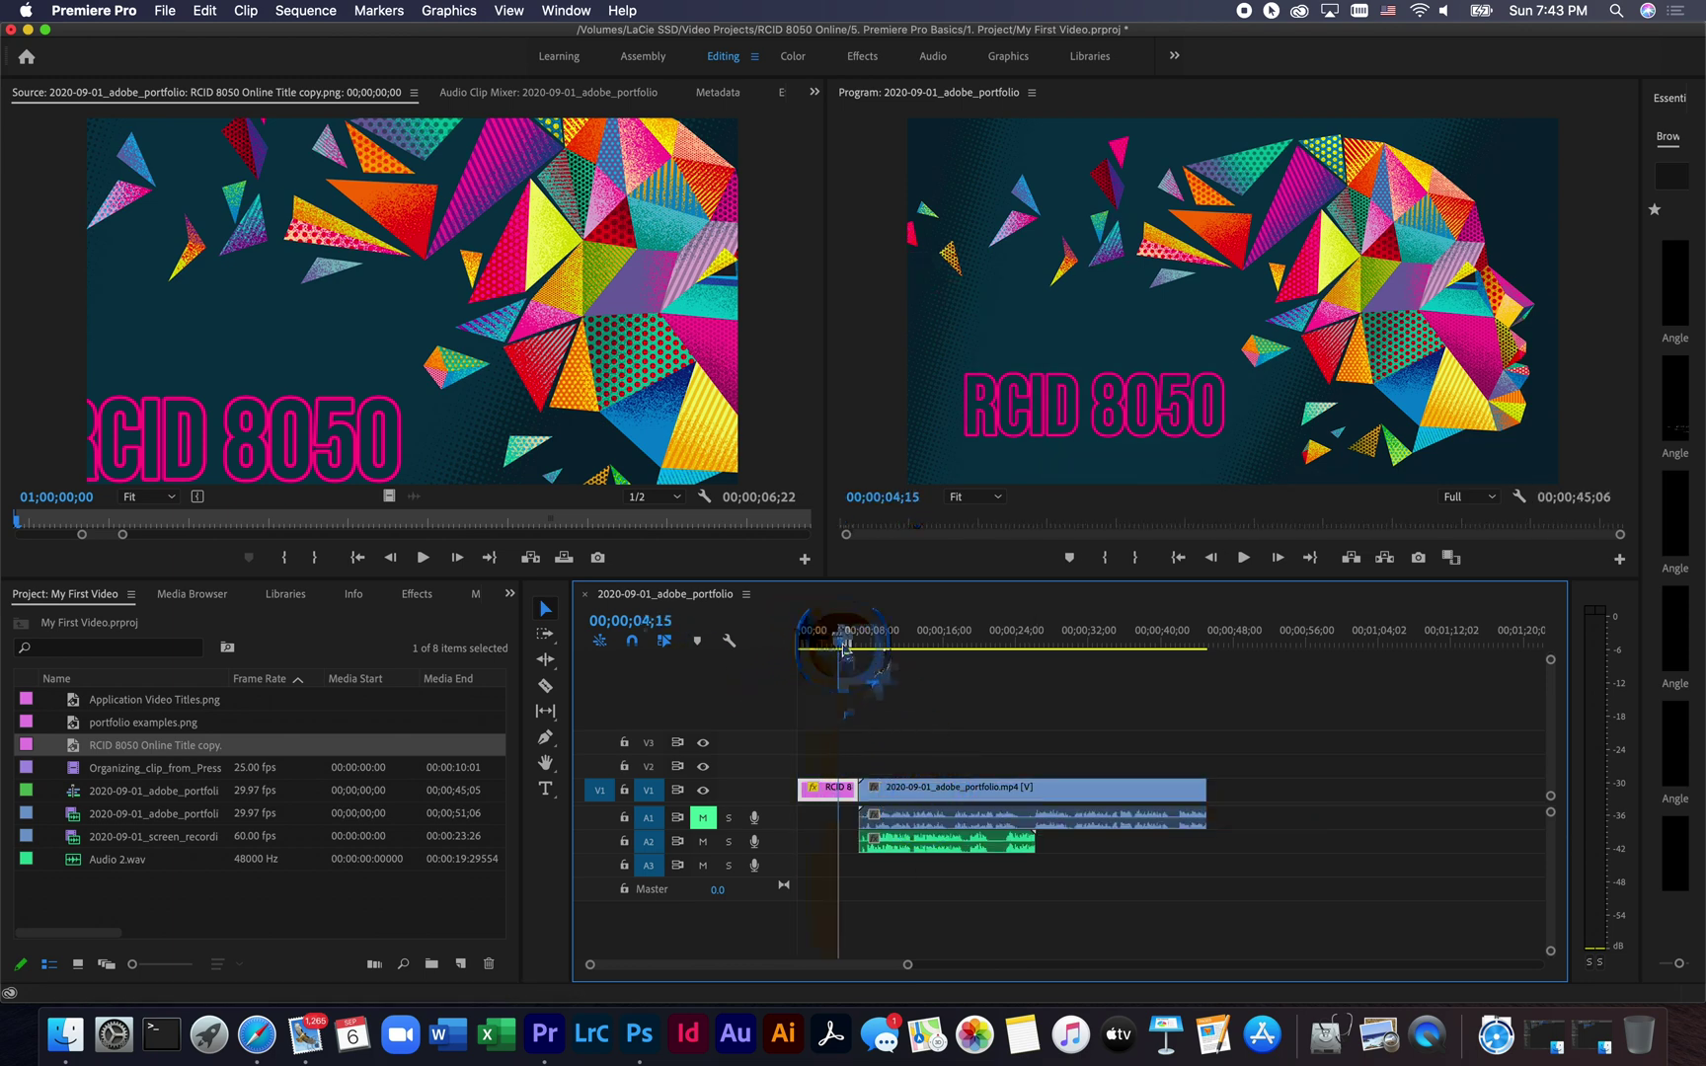
{"action": "left_click", "coordinate": [1244, 558]}
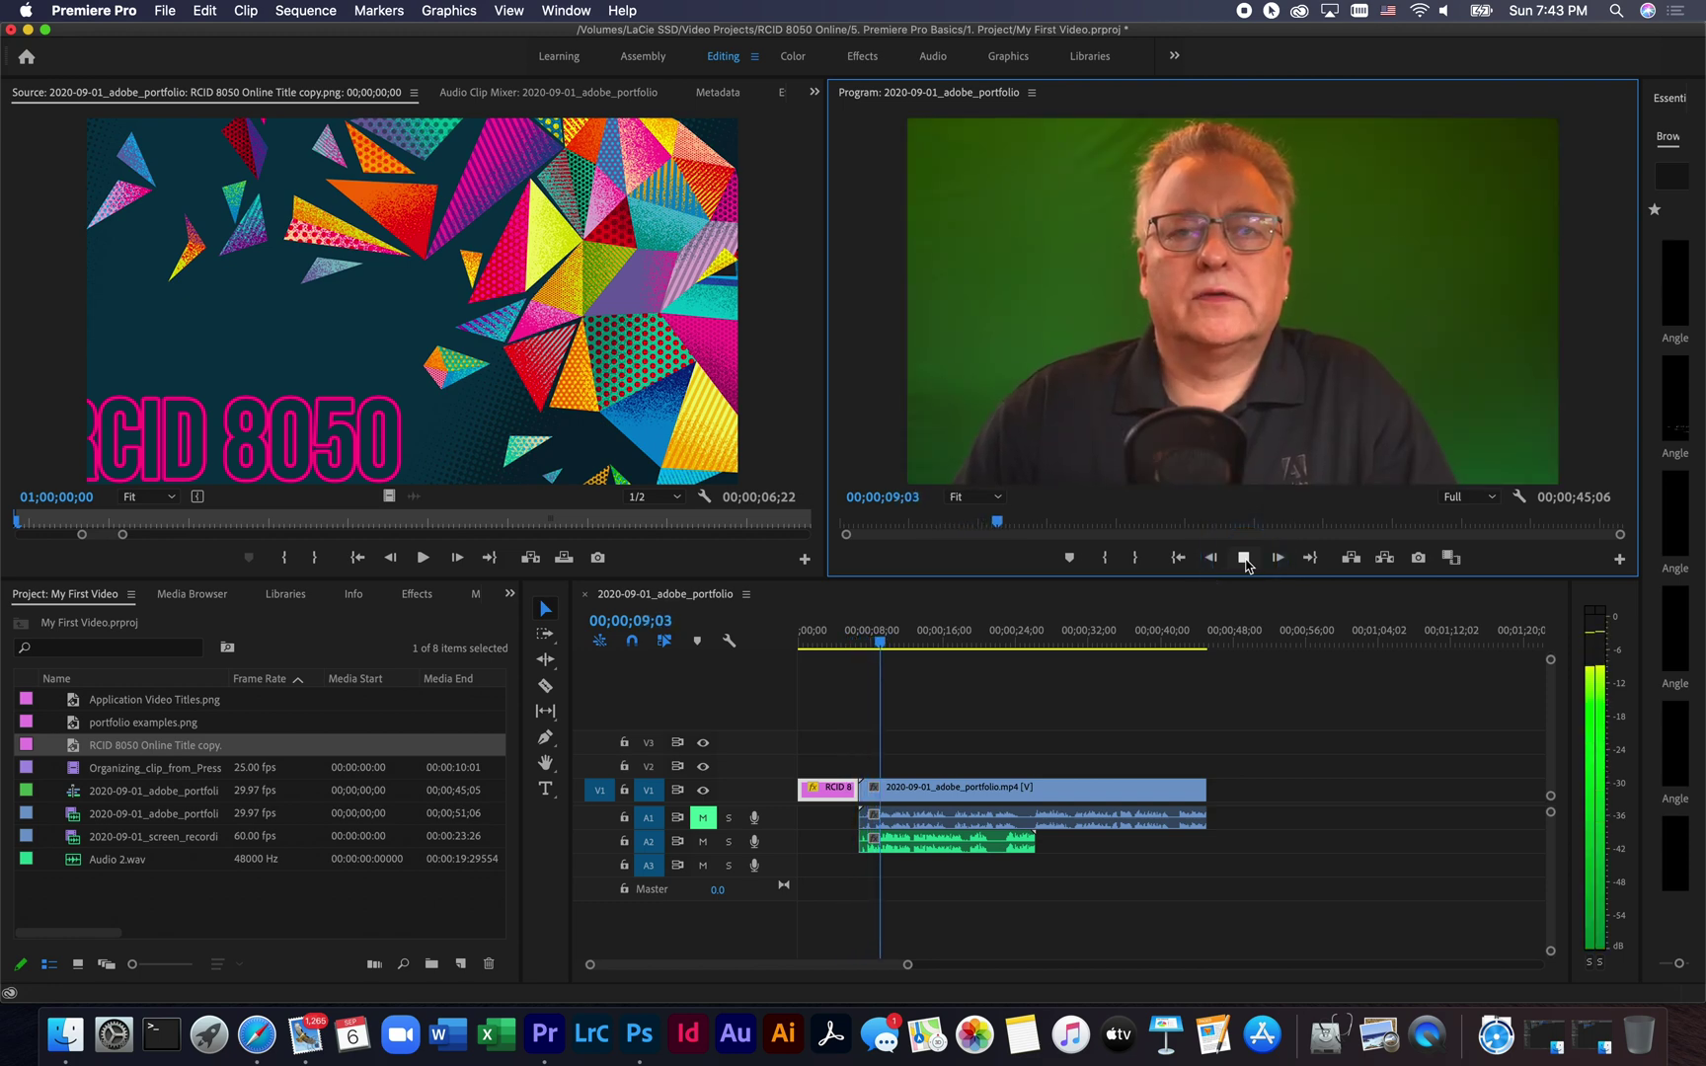
Stop playback and park the sequence playhead at 00;00;12;15
{"action": "left_click", "coordinate": [1244, 558]}
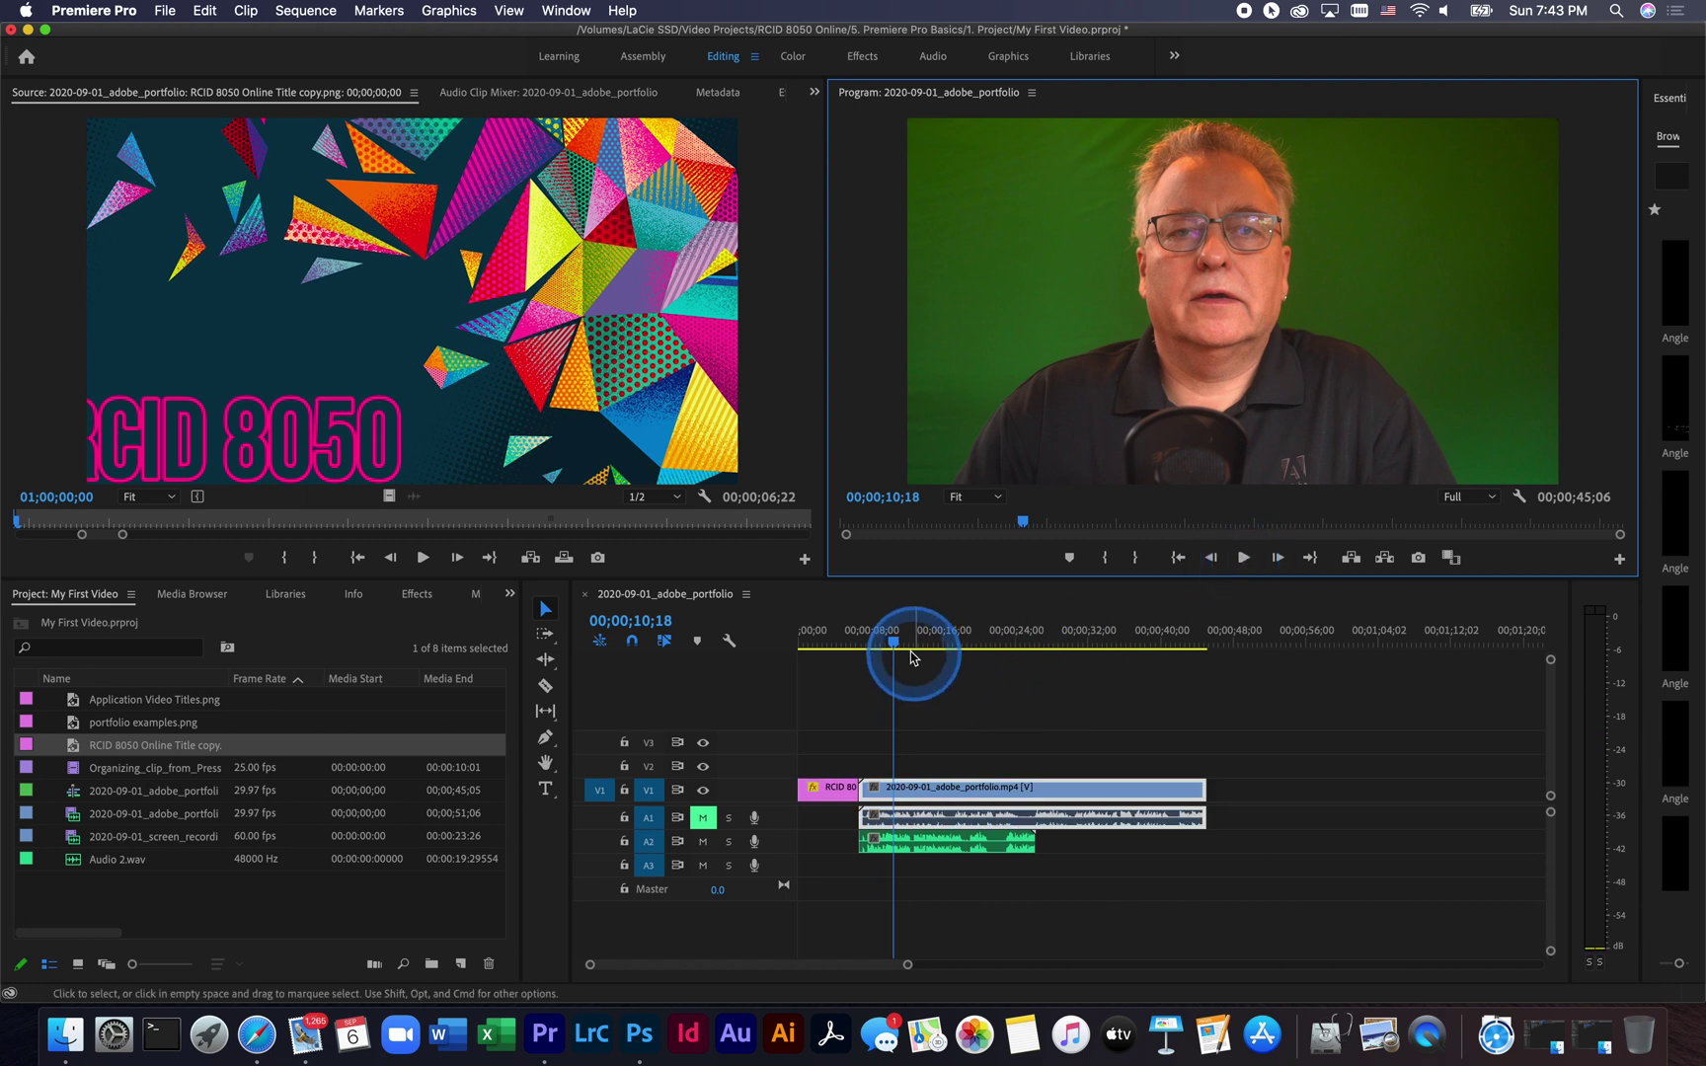
{"action": "left_click_drag", "start_coordinate": [896, 647], "coordinate": [914, 646]}
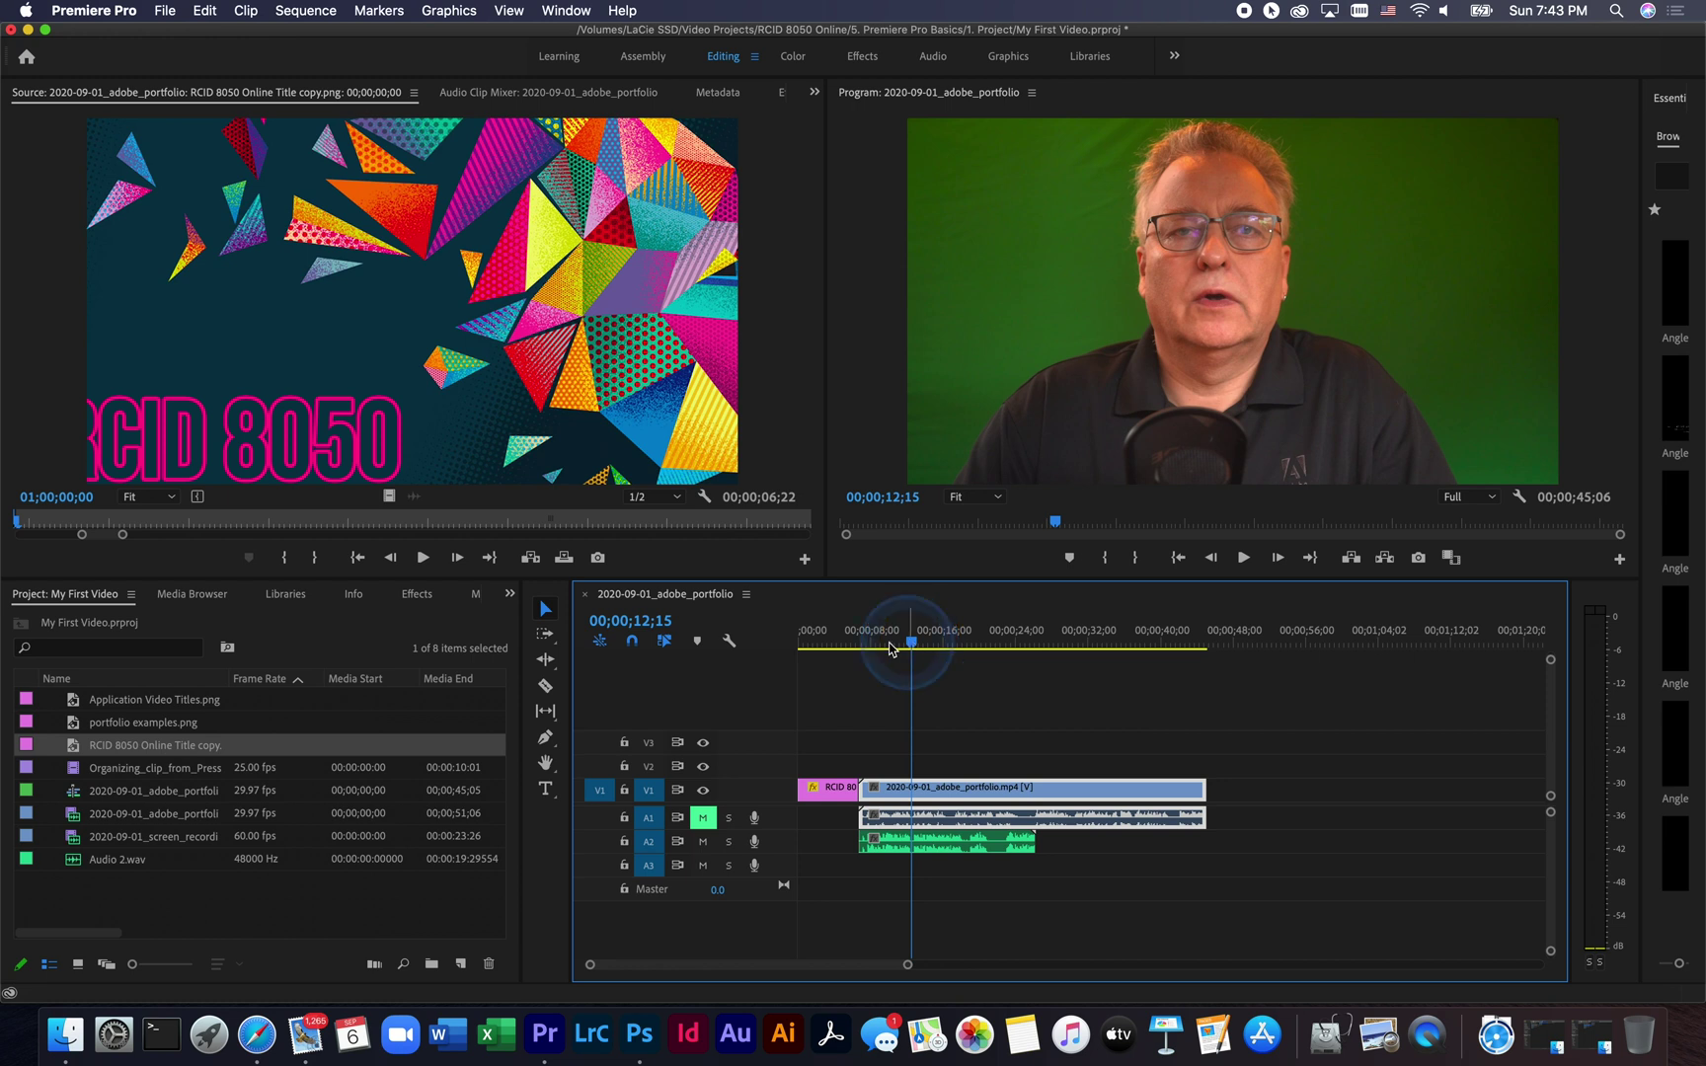
Open Organizing_clip_from_Presser_Pexels.mp4 in the Source Monitor and mark a range starting at 00:00:01:13 with a duration of 00:00:04:24
{"action": "left_click", "coordinate": [74, 771]}
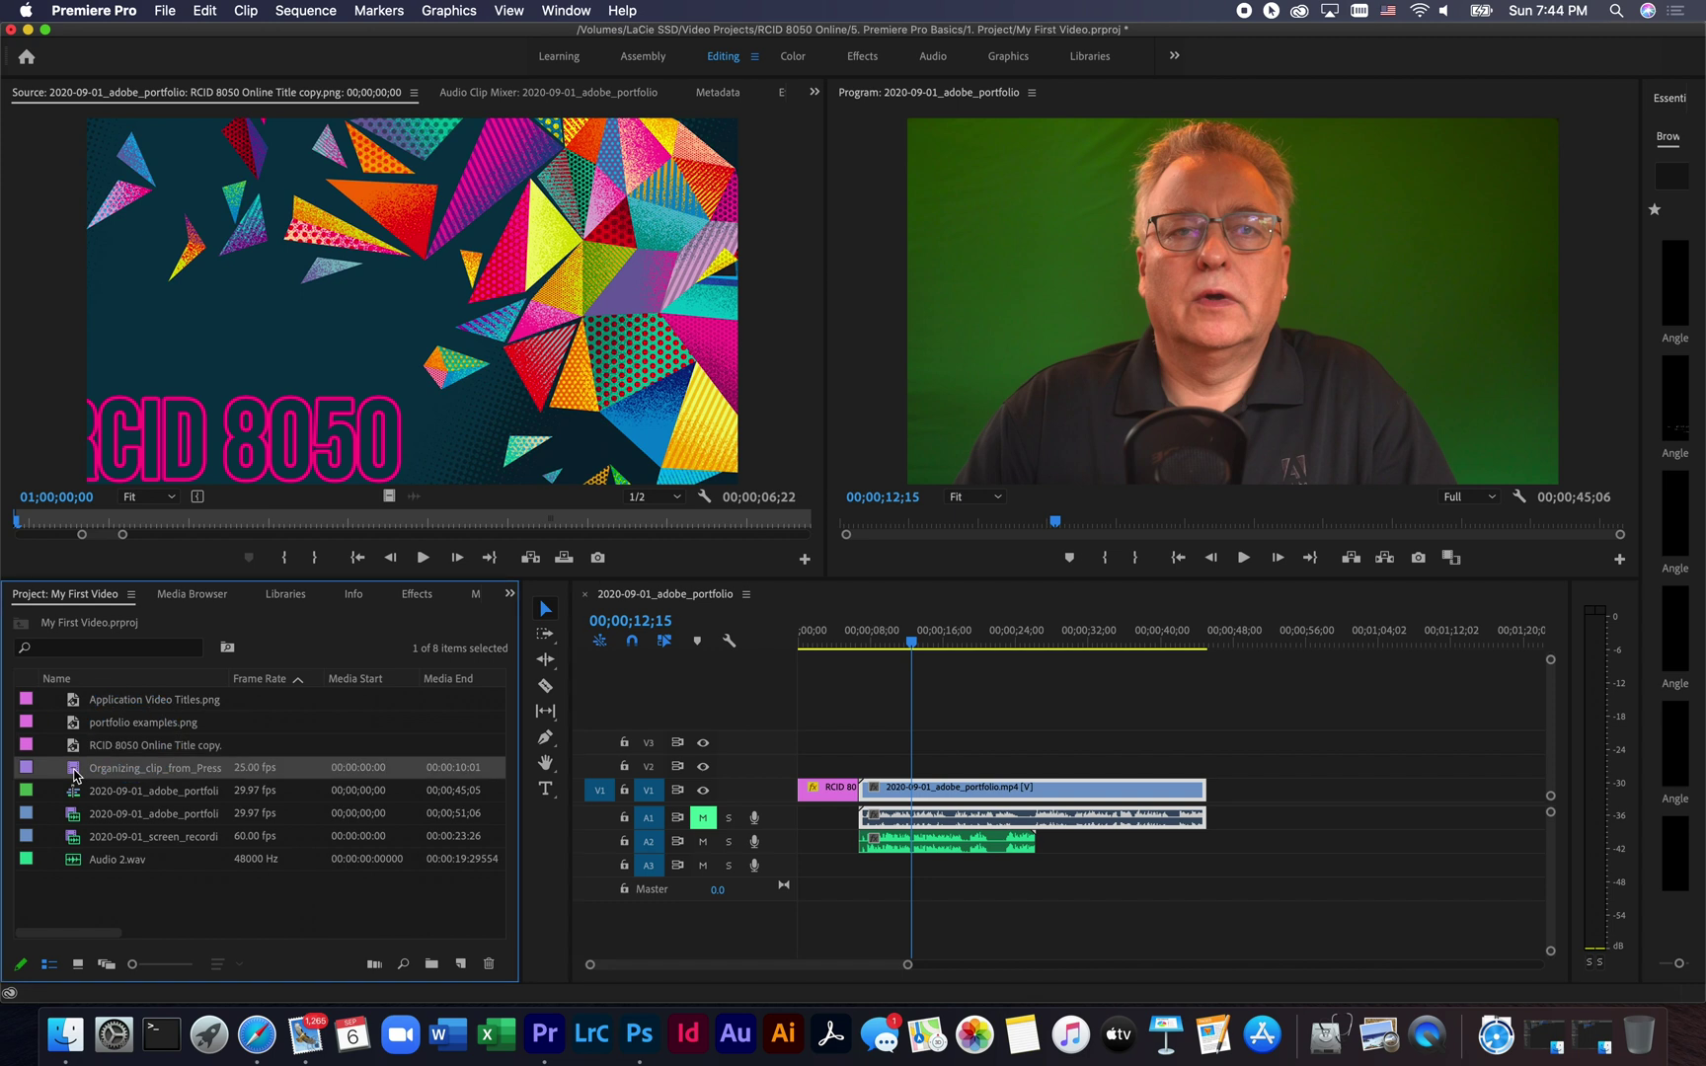
{"action": "left_click", "coordinate": [74, 775]}
{"action": "double_click", "coordinate": [96, 775]}
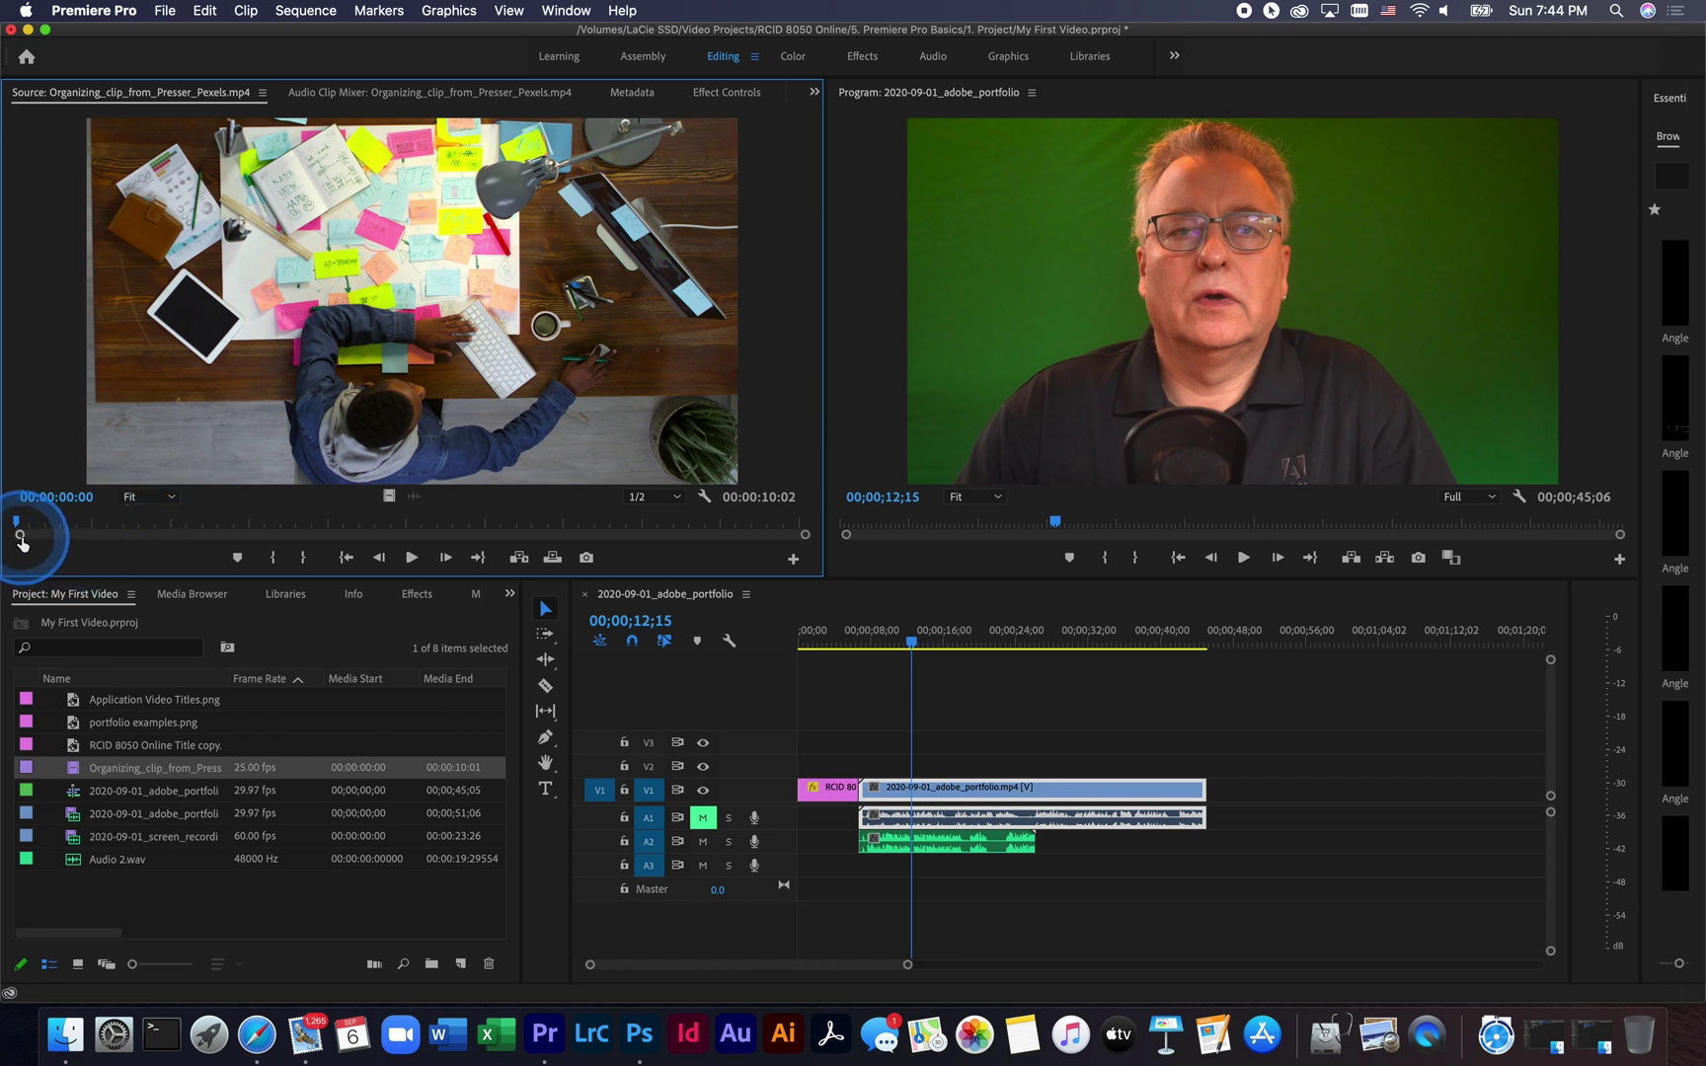
{"action": "left_click_drag", "start_coordinate": [17, 528], "coordinate": [136, 528]}
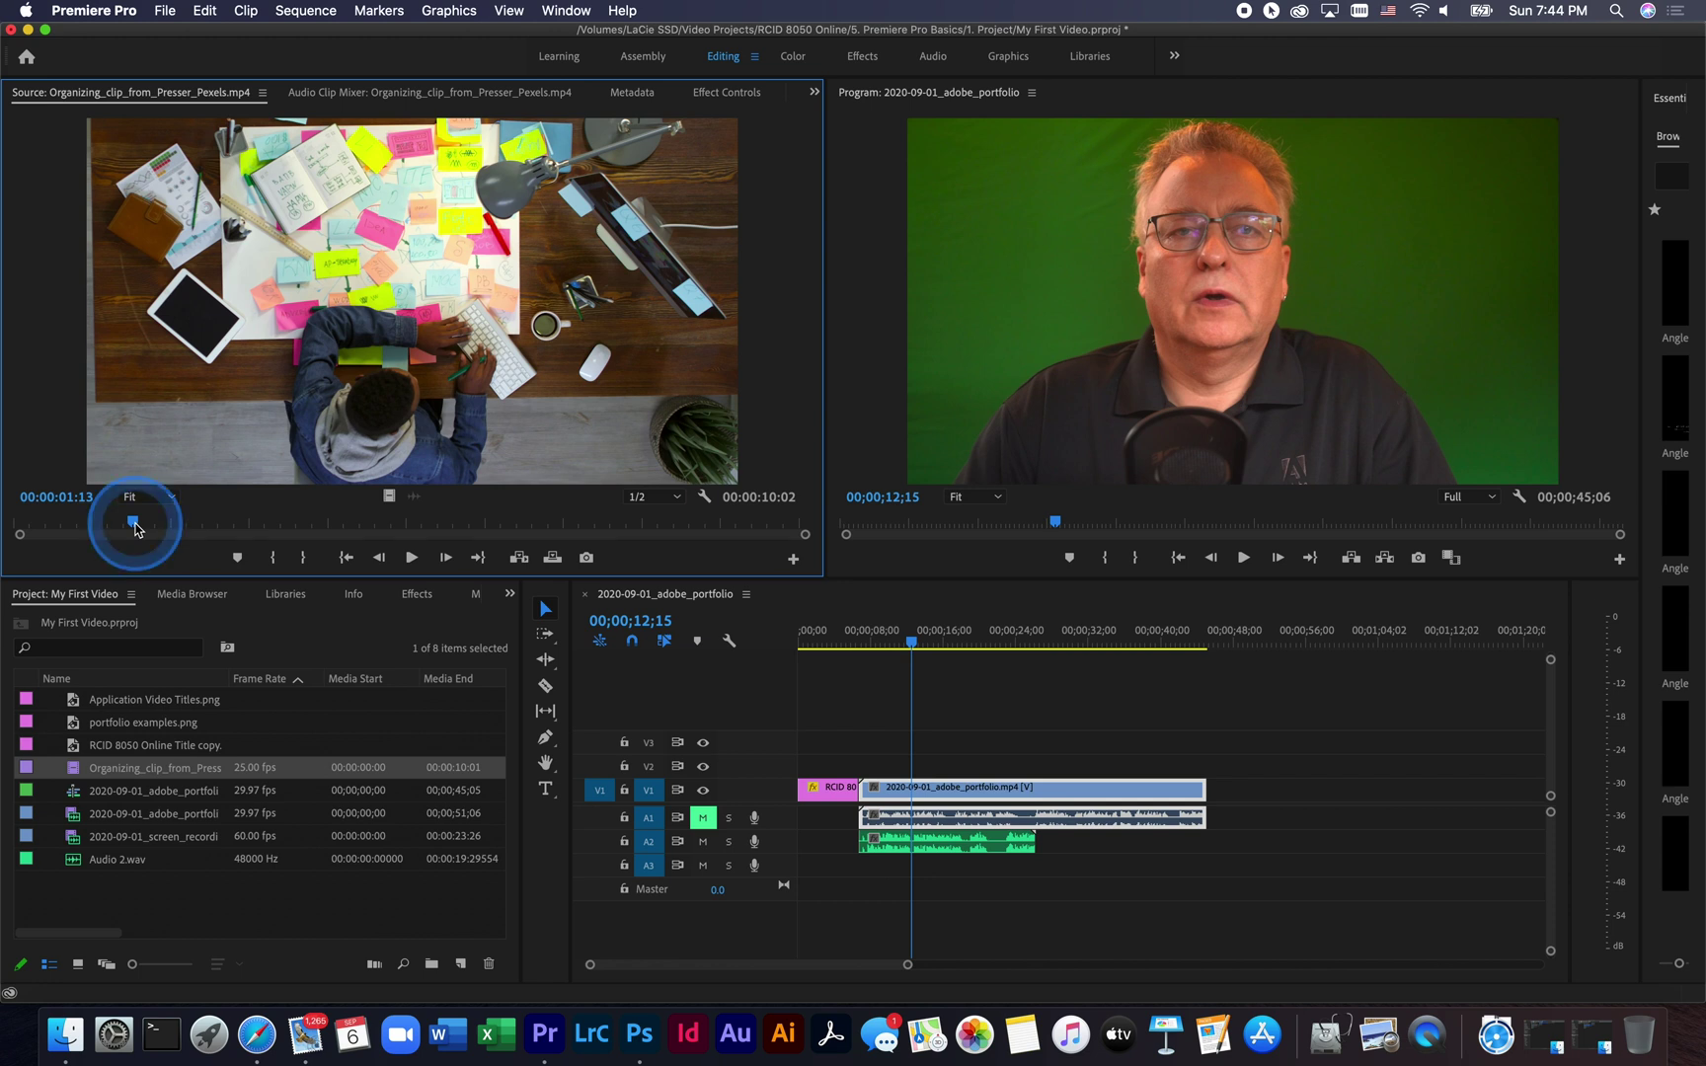
{"action": "key", "text": "i"}
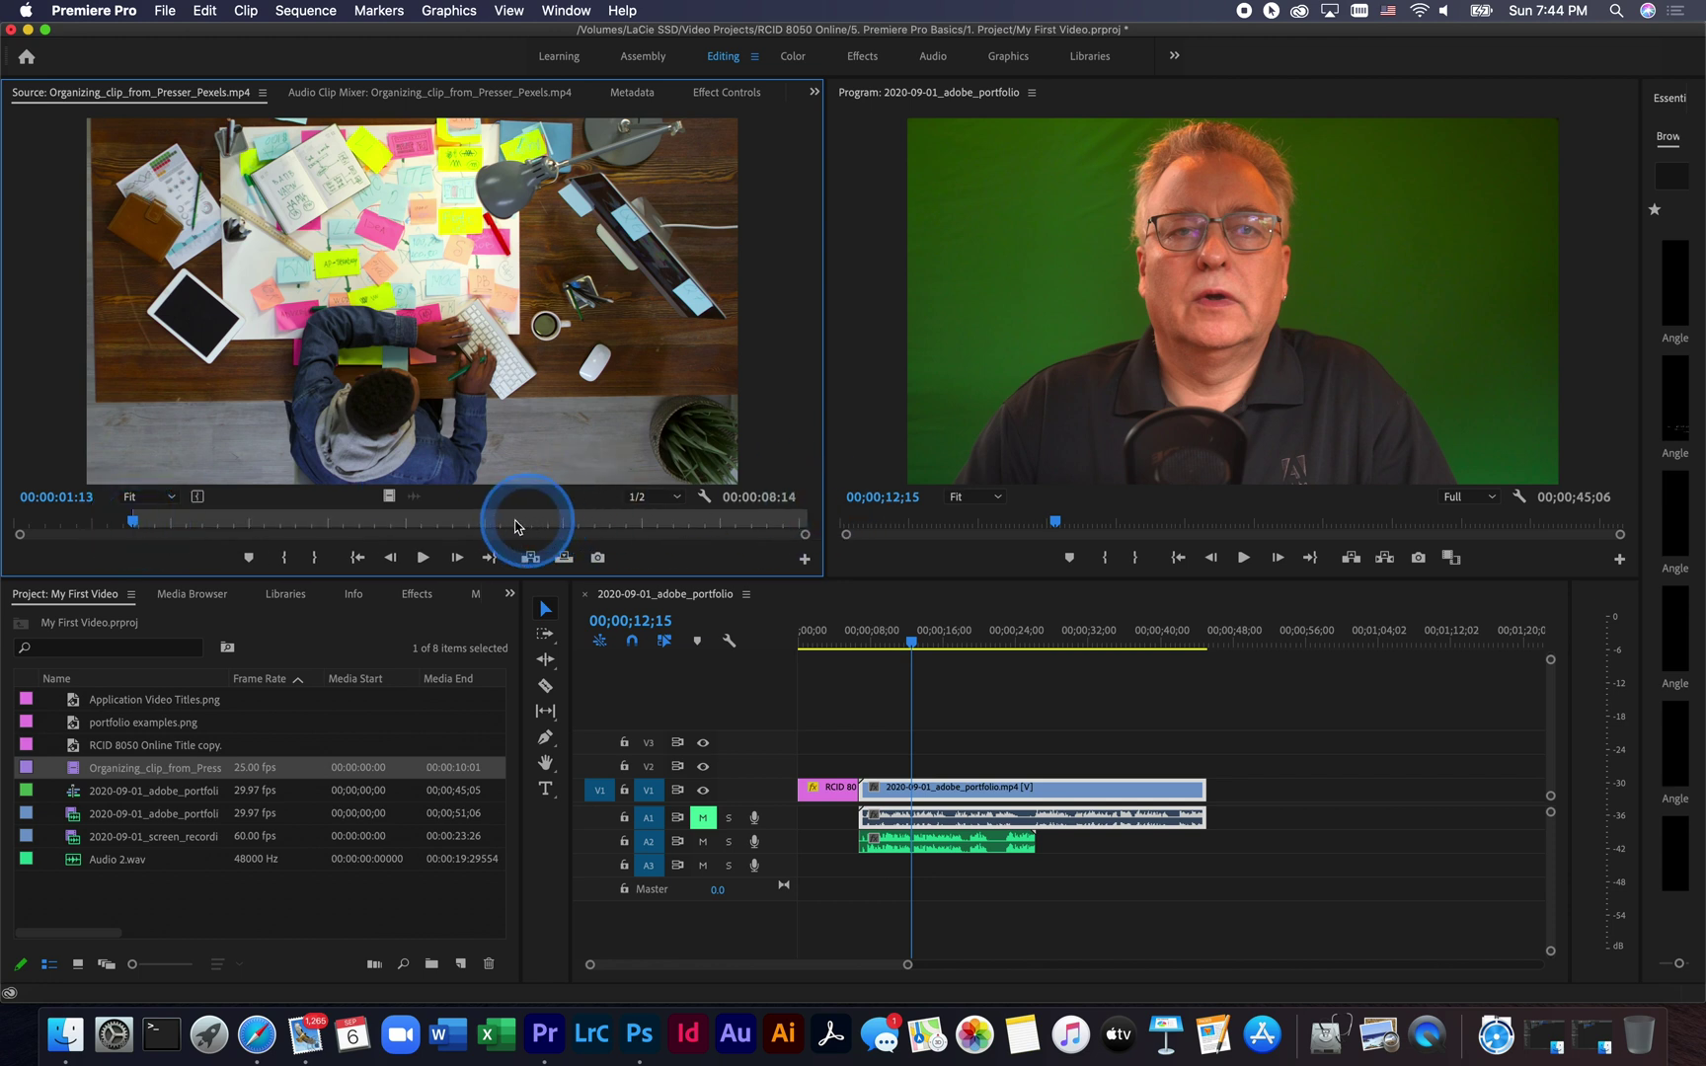
{"action": "mouse_move", "coordinate": [507, 521]}
{"action": "left_mouse_down"}
{"action": "mouse_move", "coordinate": [431, 521]}
{"action": "mouse_move", "coordinate": [494, 526]}
{"action": "left_mouse_up"}
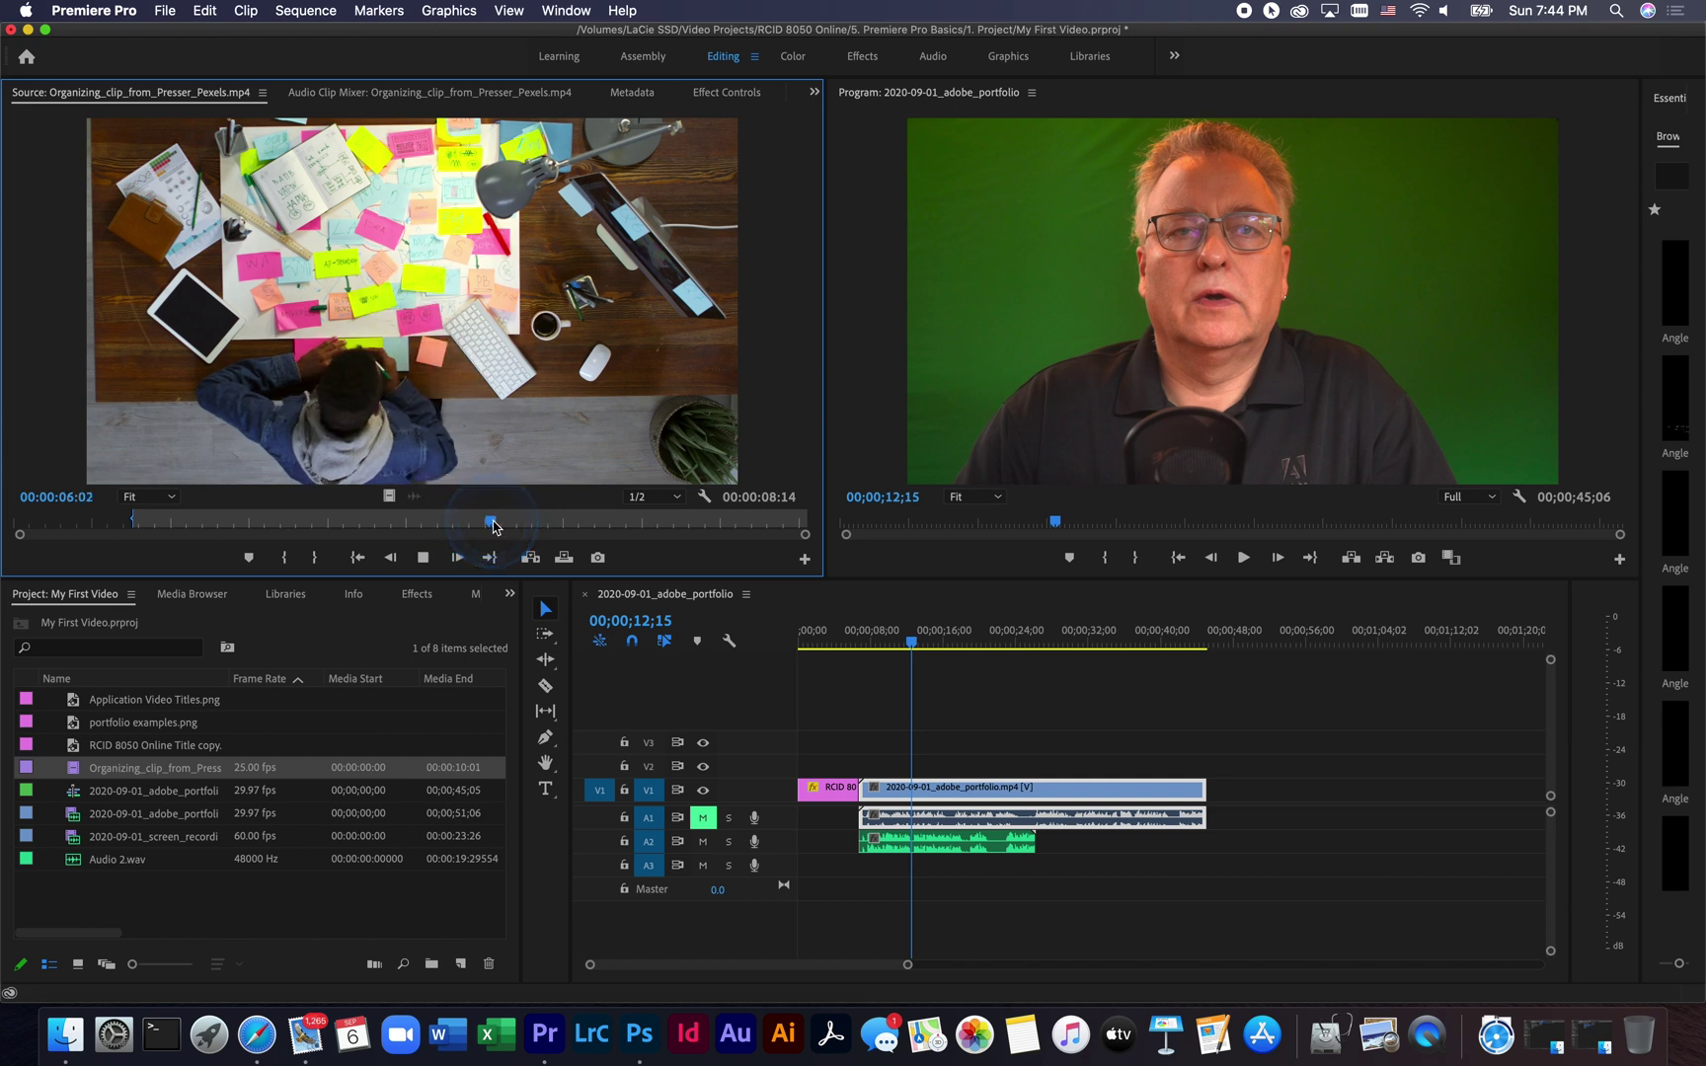
{"action": "key", "text": "o"}
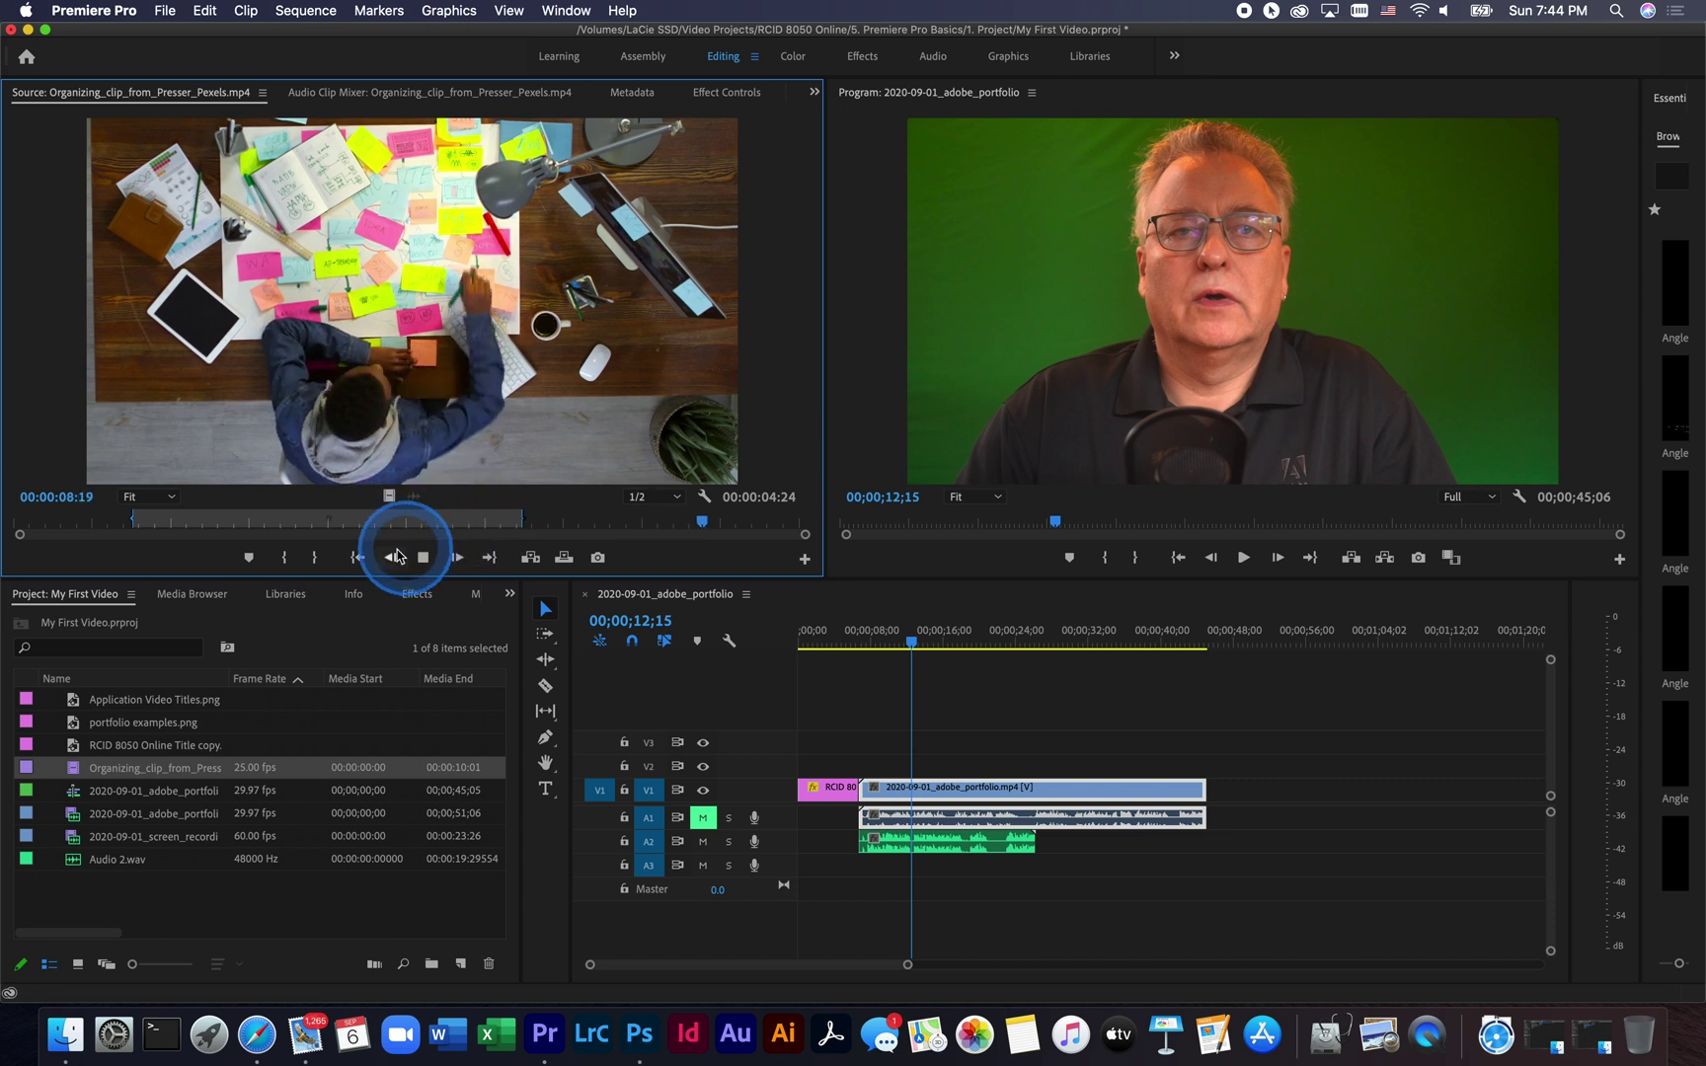
{"action": "left_click", "coordinate": [424, 561]}
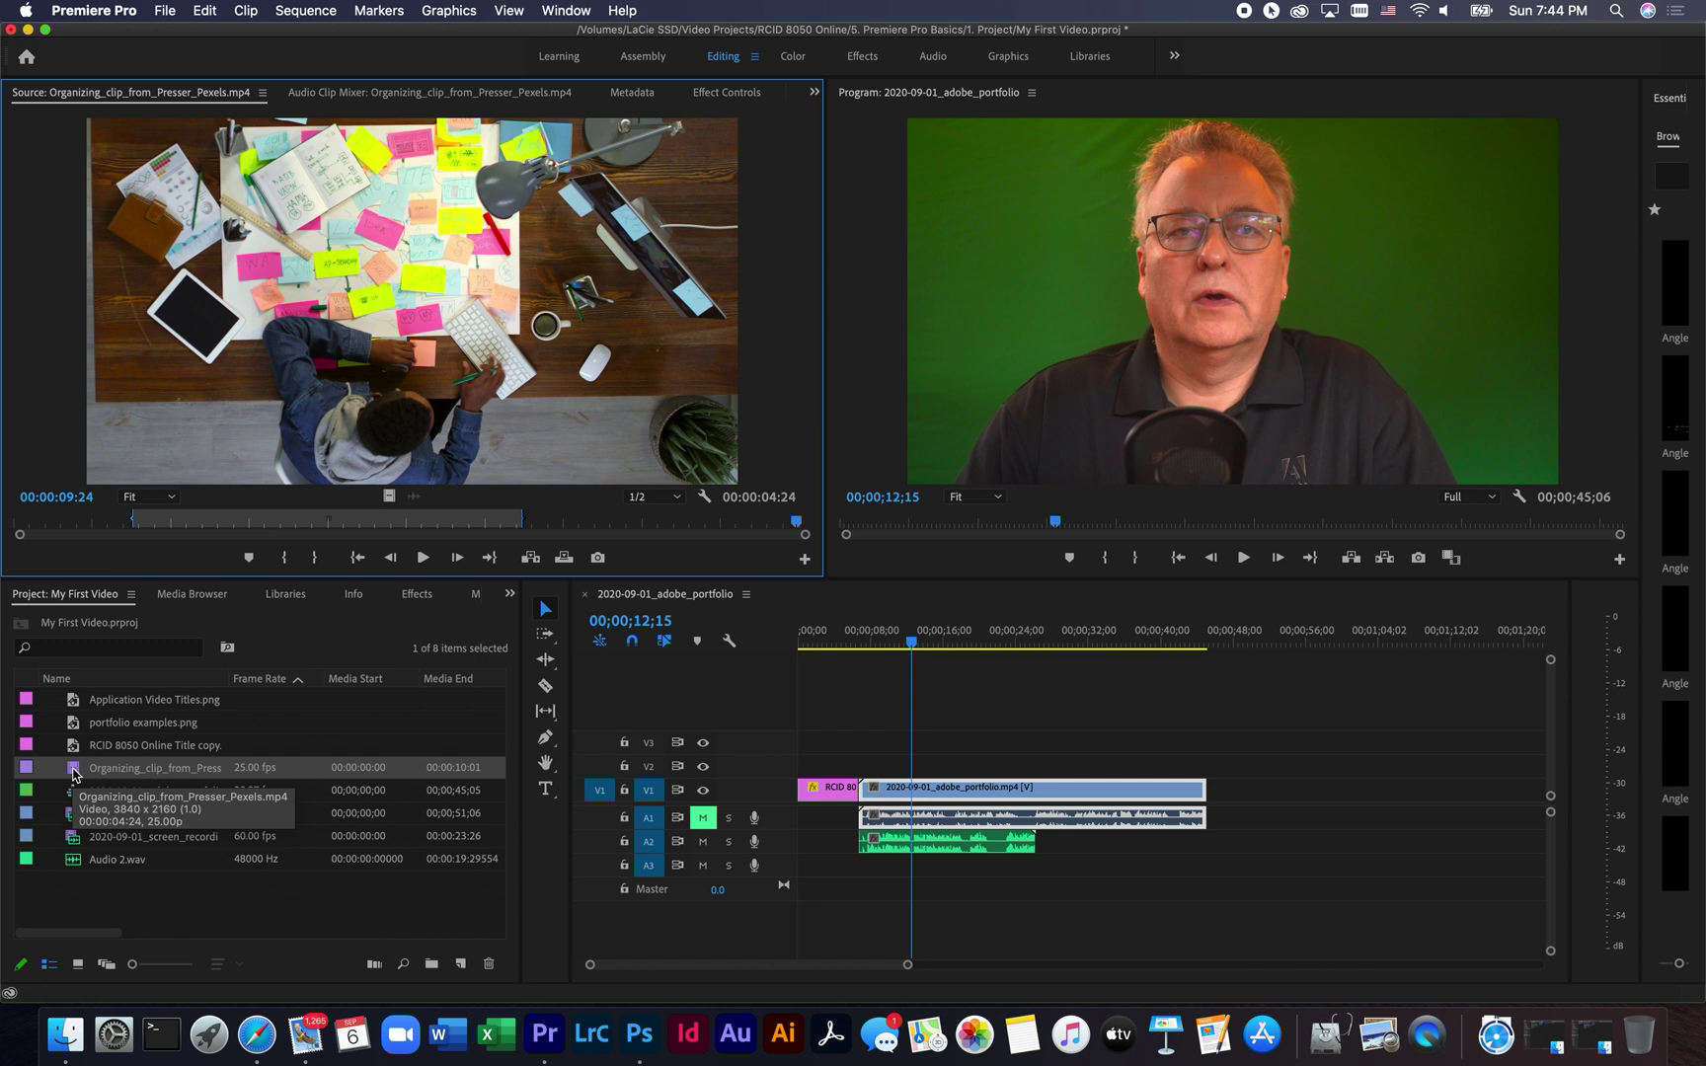
Place the marked organizing clip on V2 at 00;00;12;15 and play the sequence across it from 00;00;10;05 to 00;00;19;01
{"action": "left_click_drag", "start_coordinate": [72, 776], "coordinate": [916, 777]}
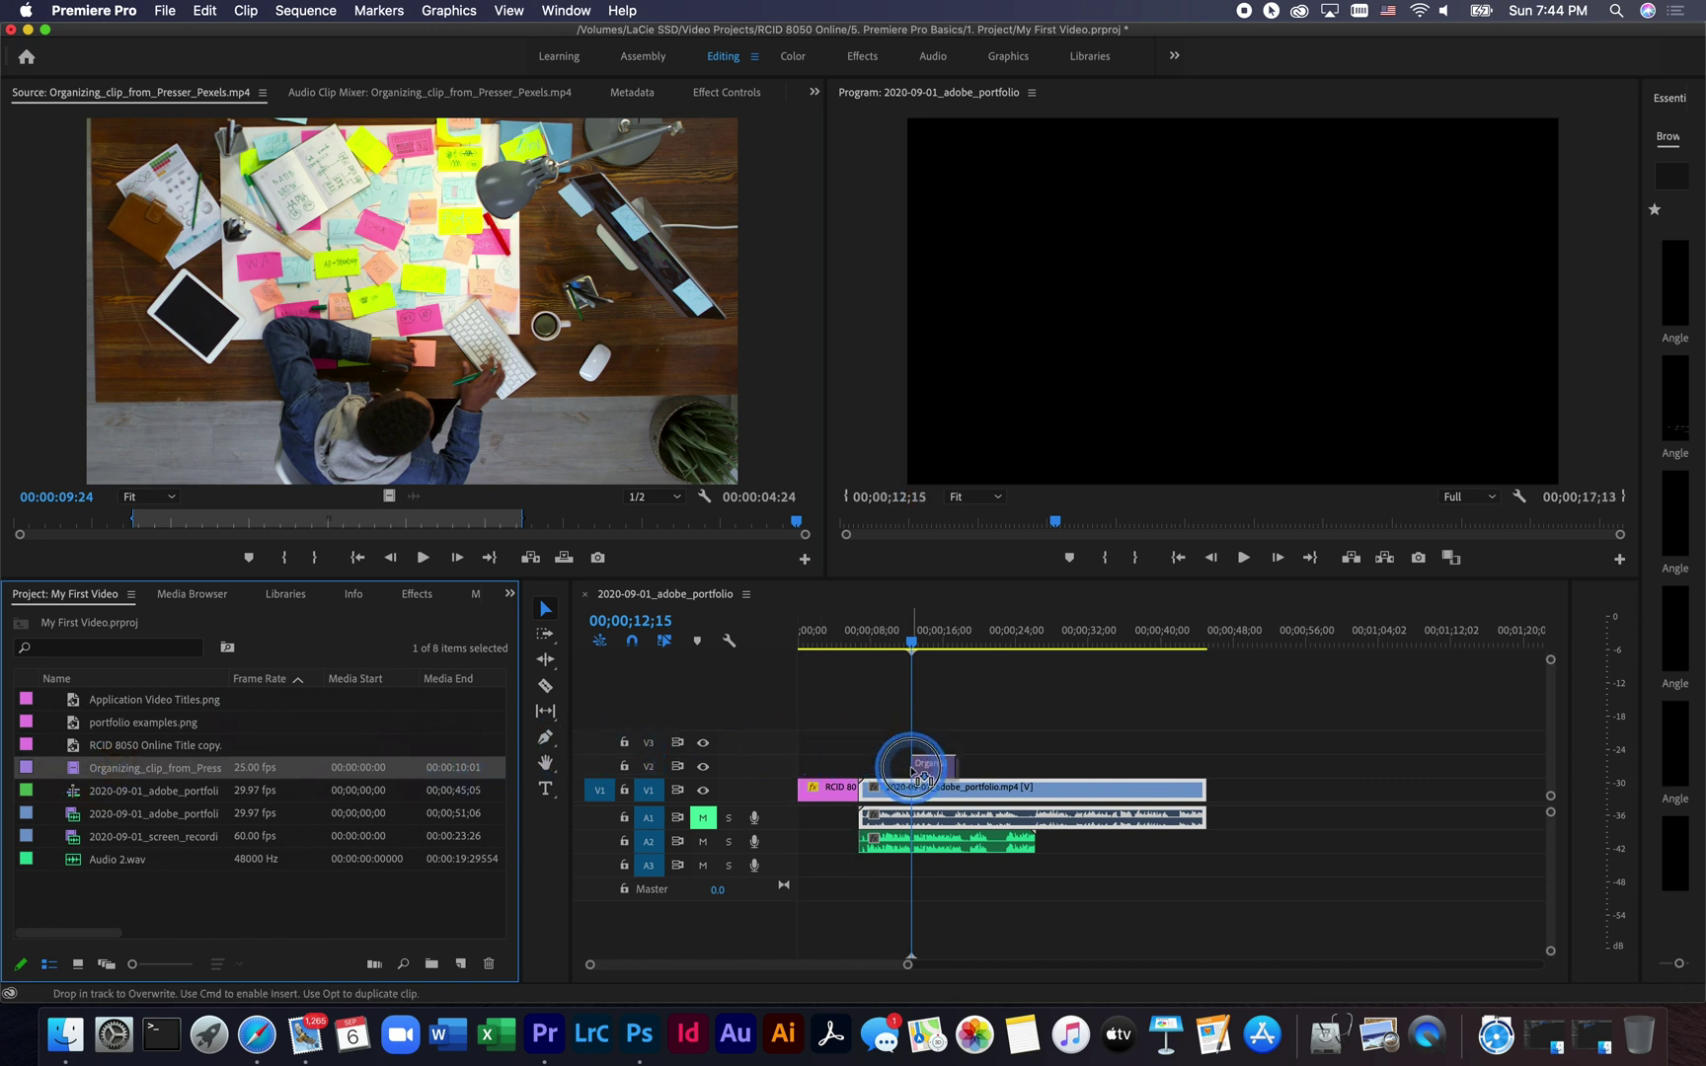
{"action": "left_click_drag", "start_coordinate": [912, 772], "coordinate": [910, 766]}
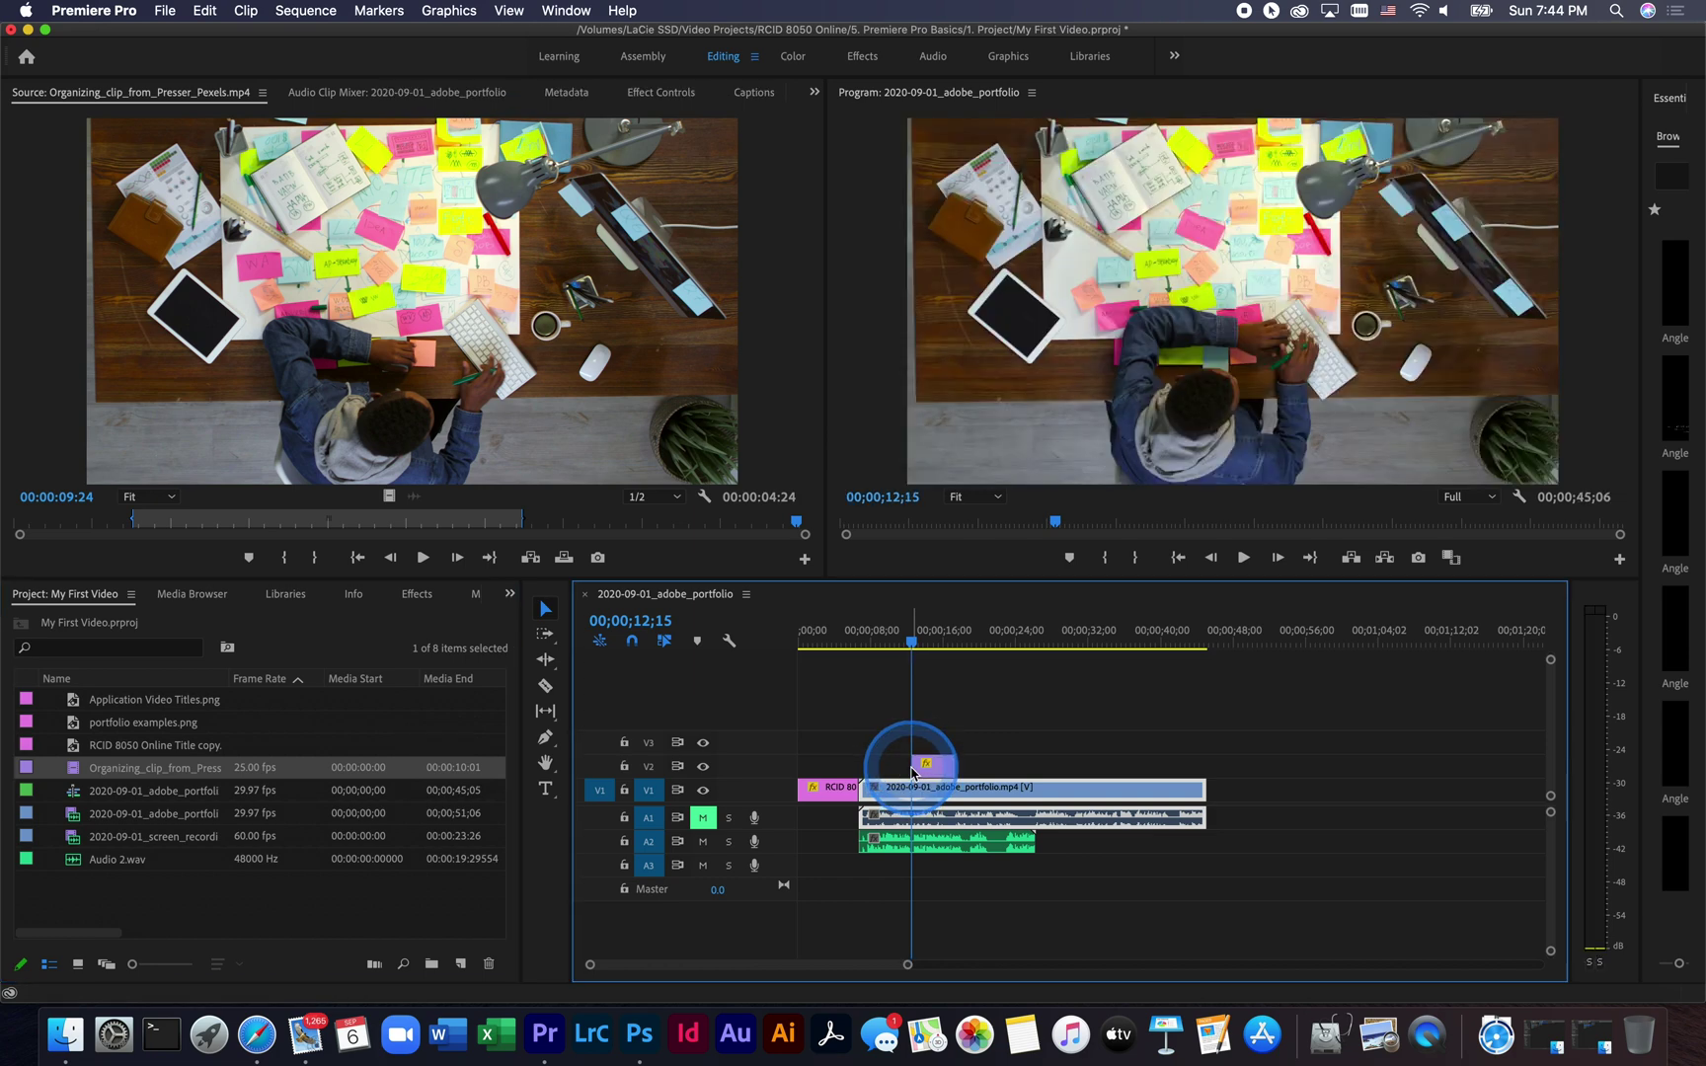
{"action": "left_click_drag", "start_coordinate": [945, 650], "coordinate": [890, 648]}
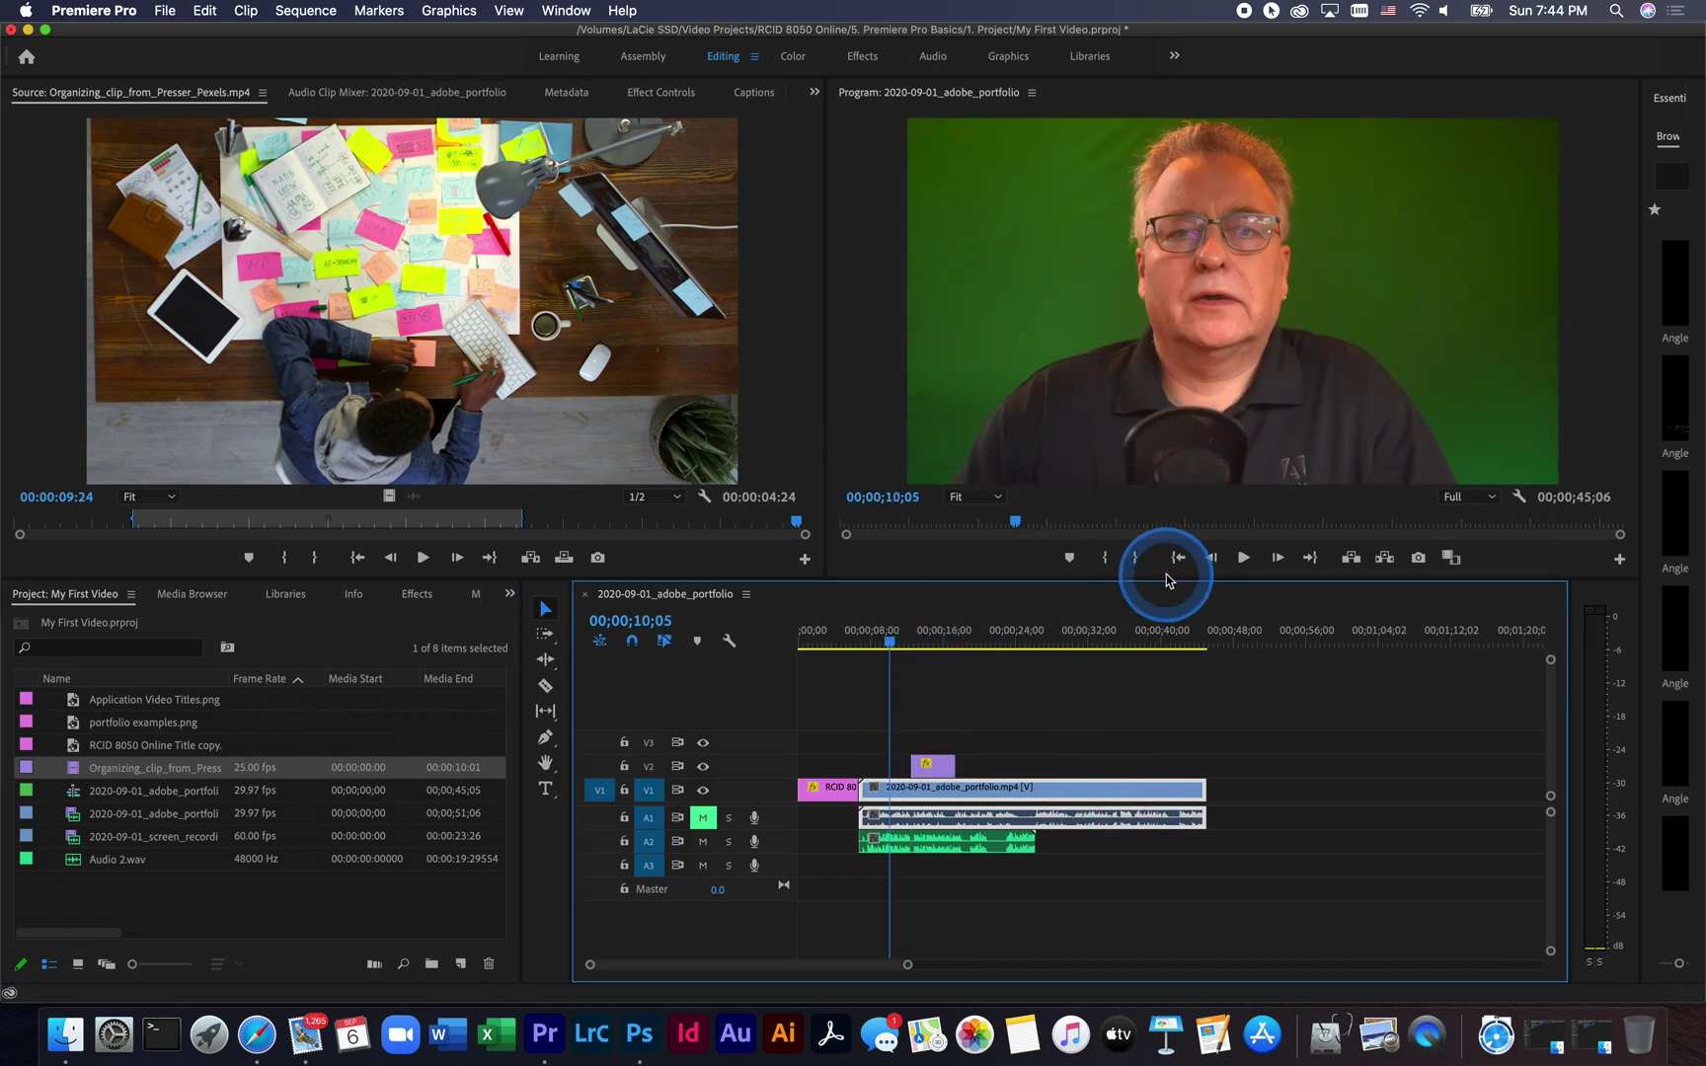
{"action": "left_click", "coordinate": [1243, 560]}
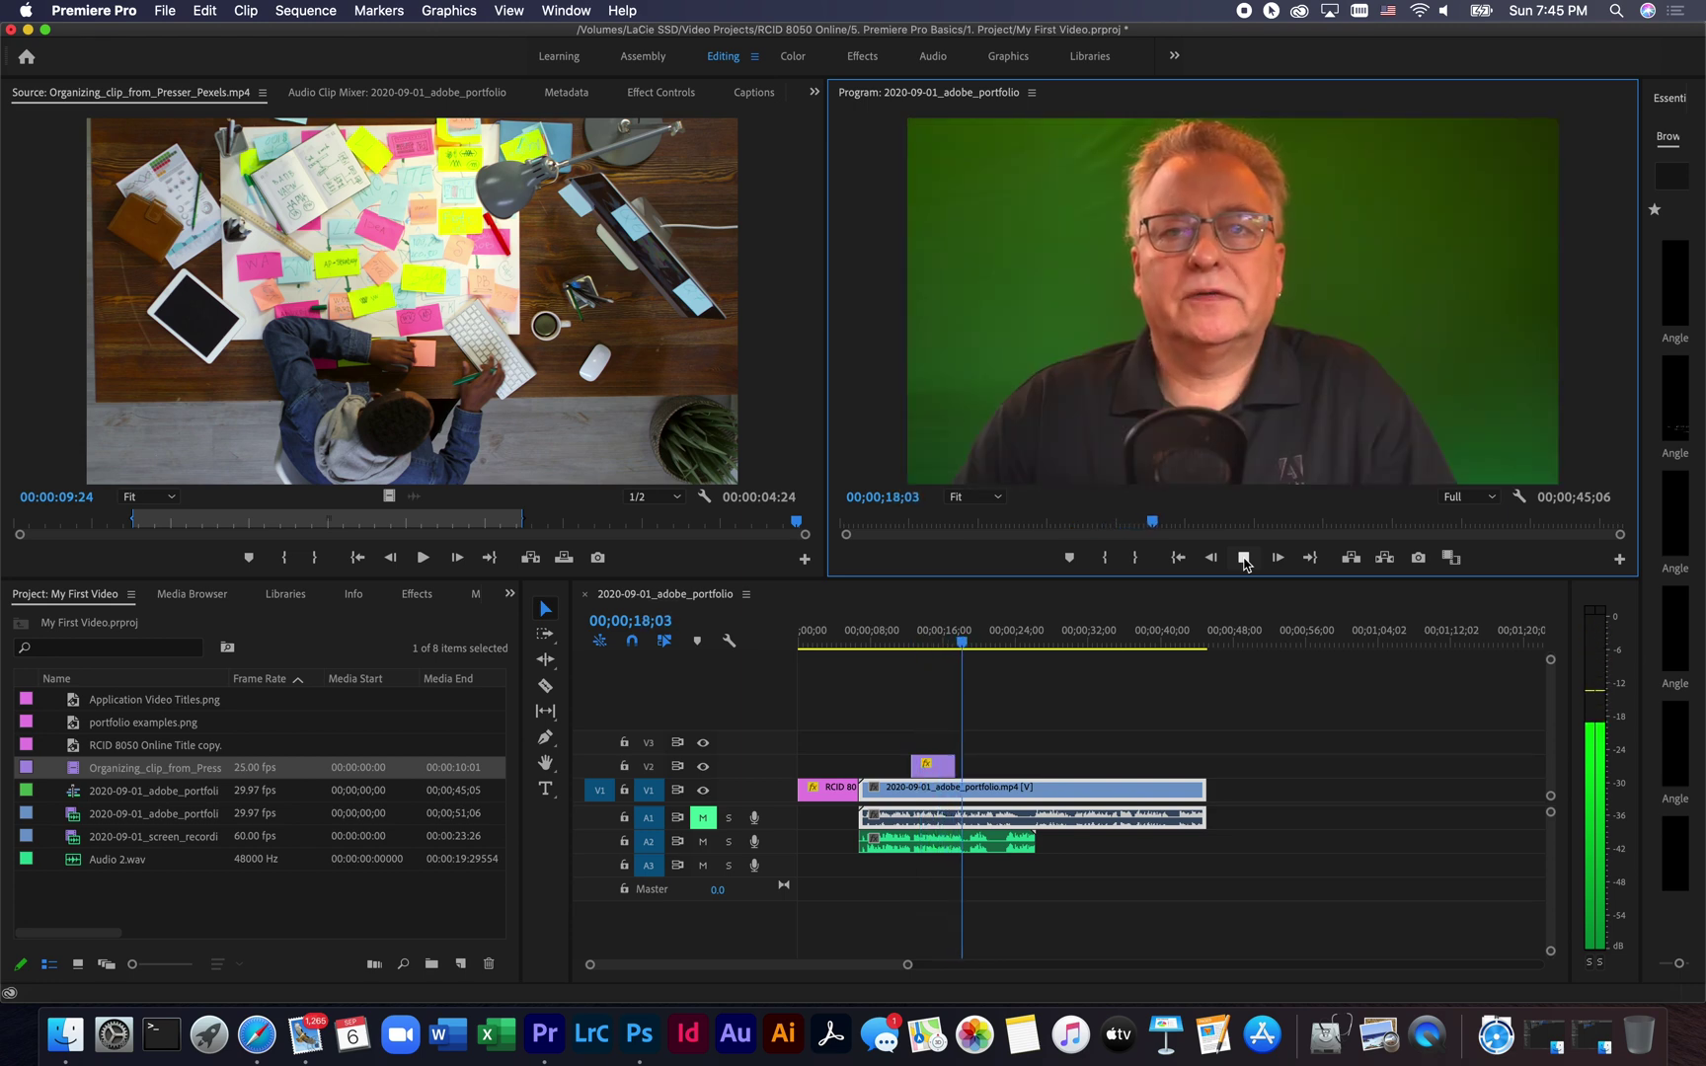
{"action": "left_click", "coordinate": [1243, 559]}
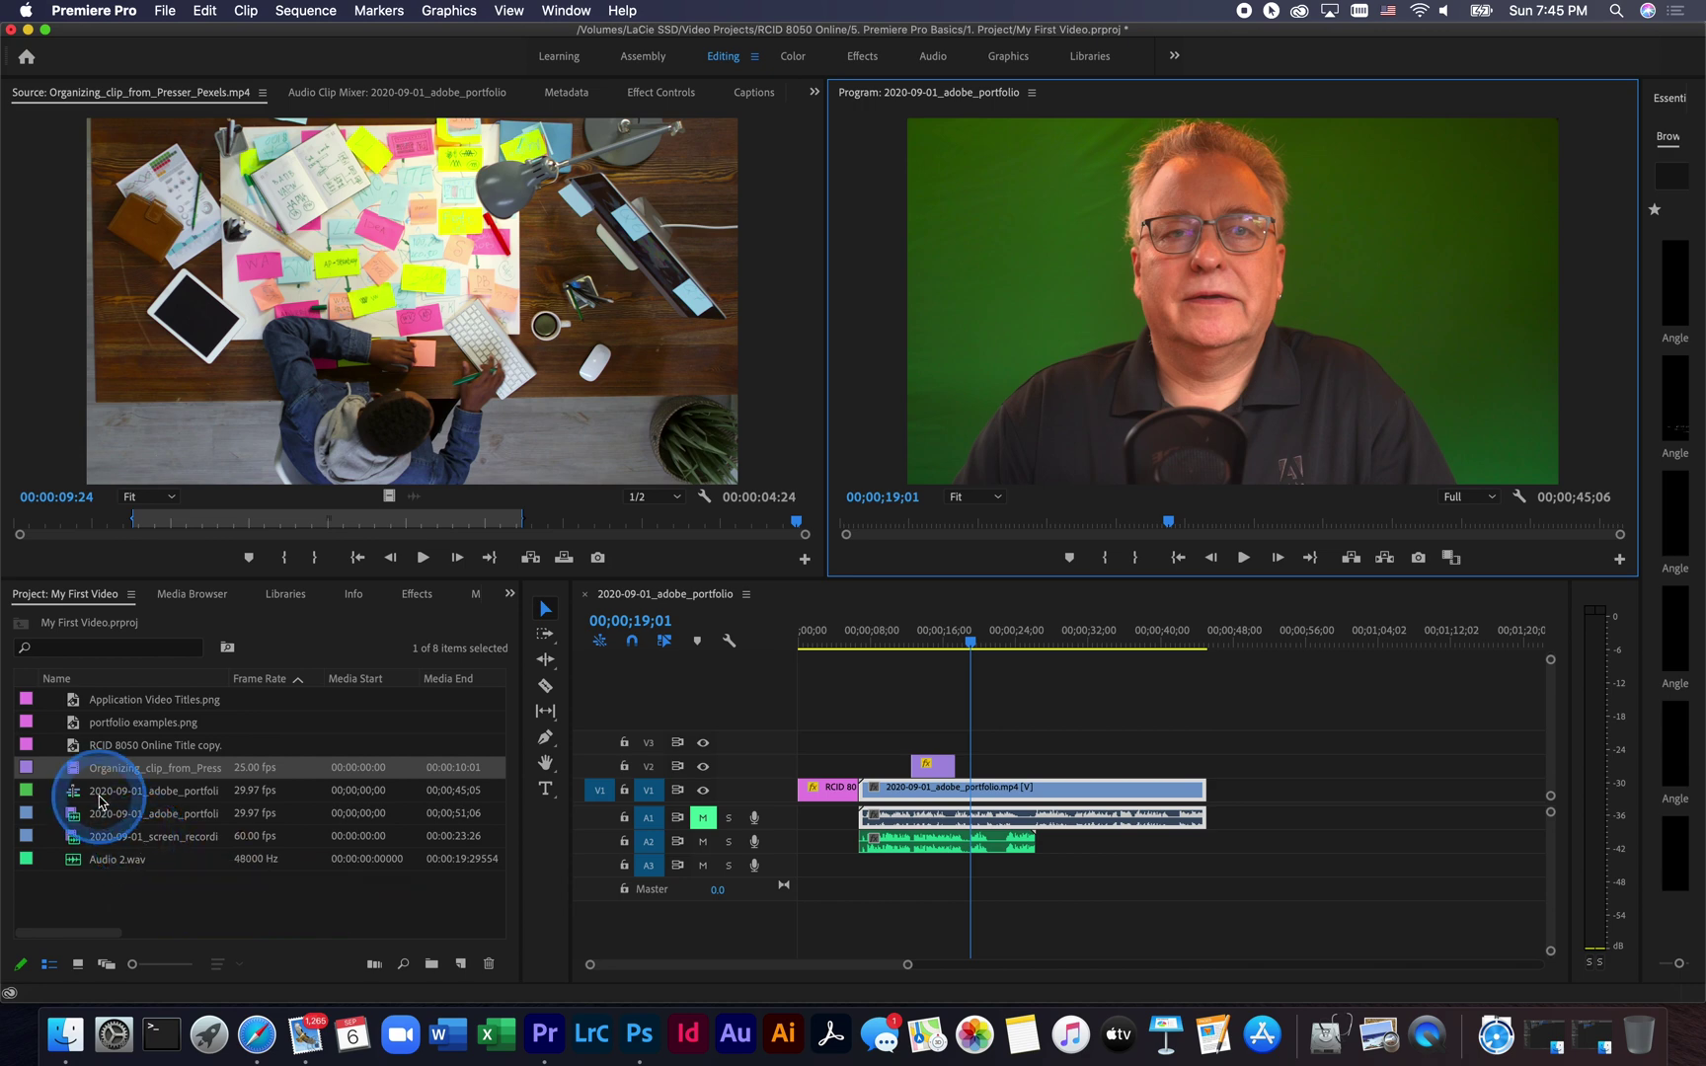
Open portfolio examples.png in the Source Monitor
{"action": "double_click", "coordinate": [72, 729]}
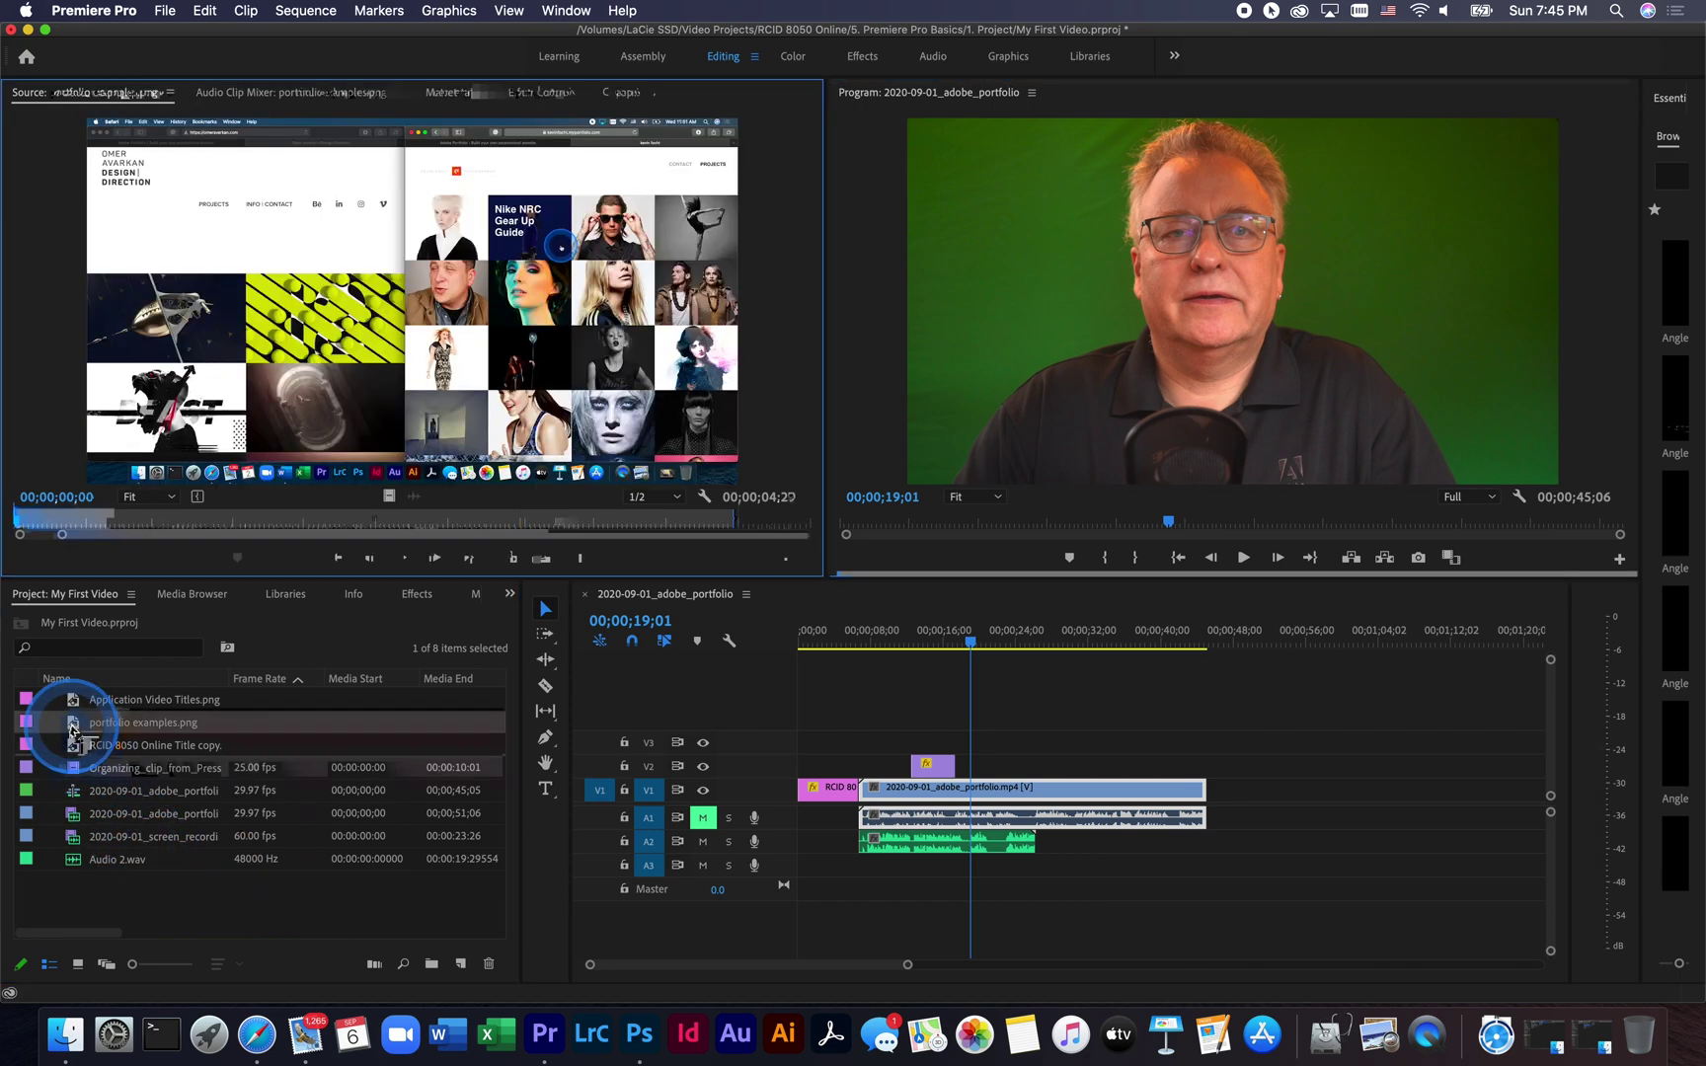